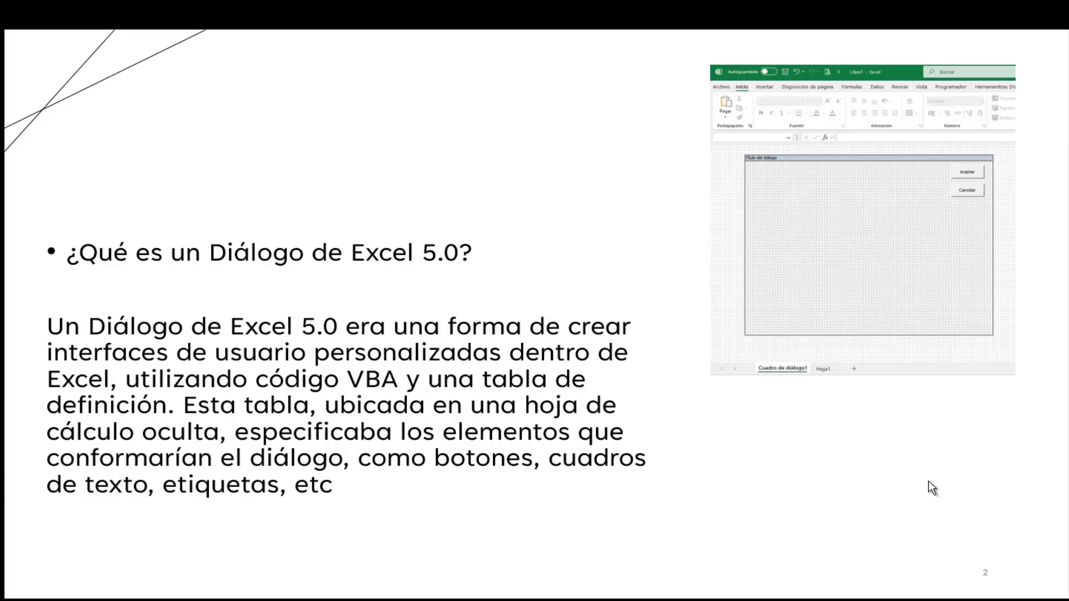
- Advance from slide 2 to slide 3, '¿Para qué servían?'
key(Right)
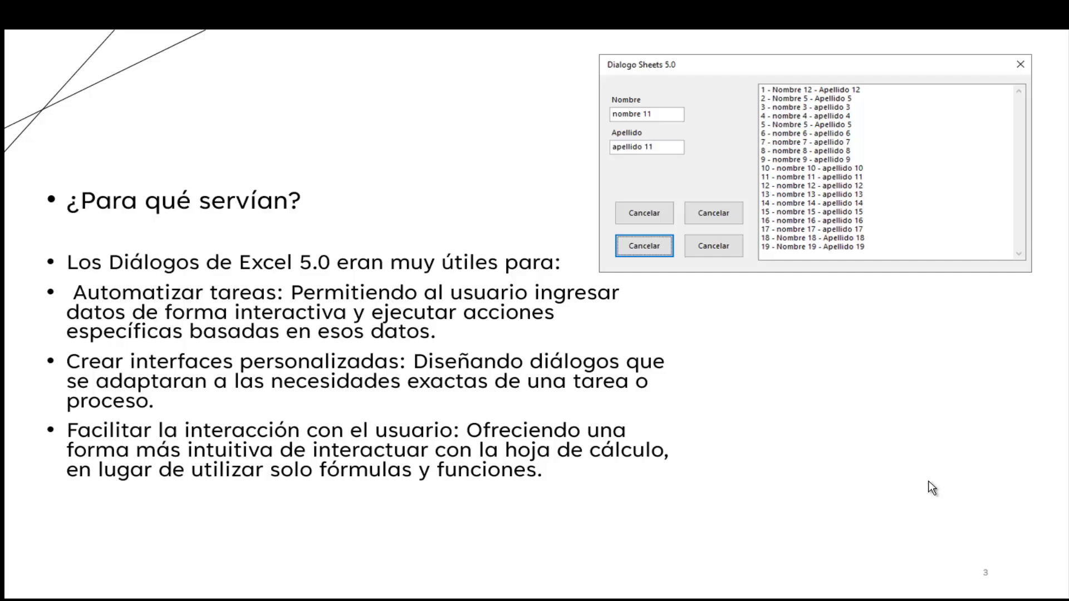
- Advance to slide 4, '¿Cuándo se usaban?'
key(Right)
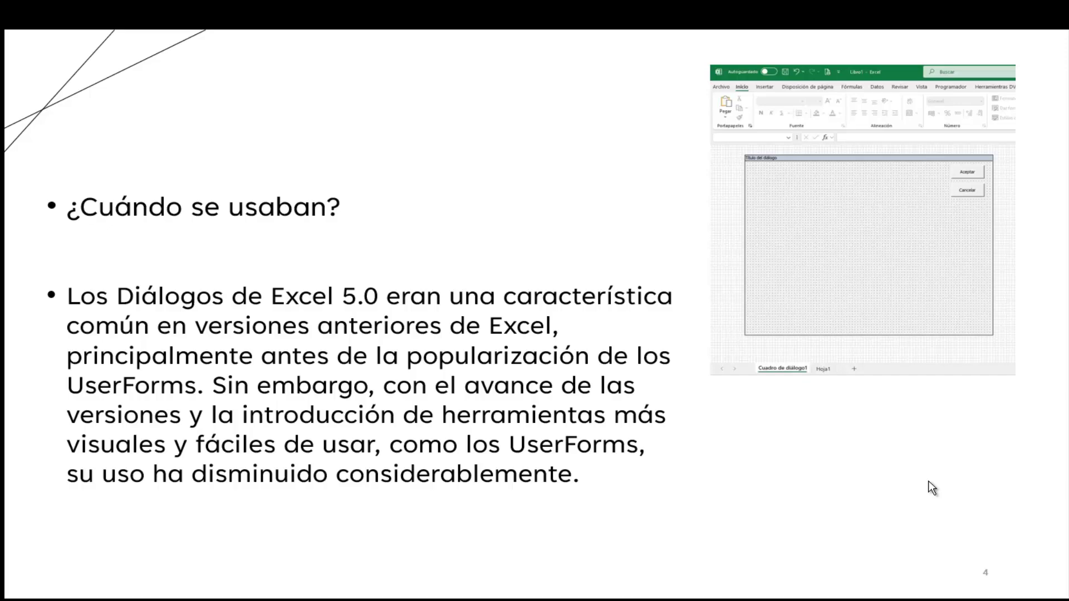
- Advance to slide 5, '¿Por qué se dejaron de usar?'
click(933, 489)
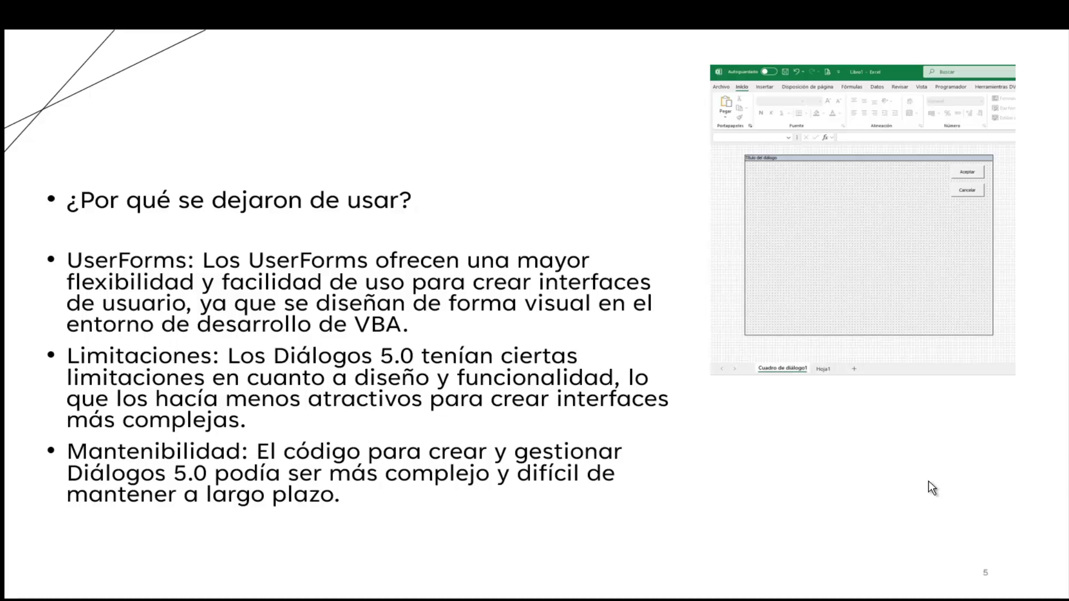
- Advance past slide 5 so the deck ends and the blank Excel workbook Libro1 shows
key(Right)
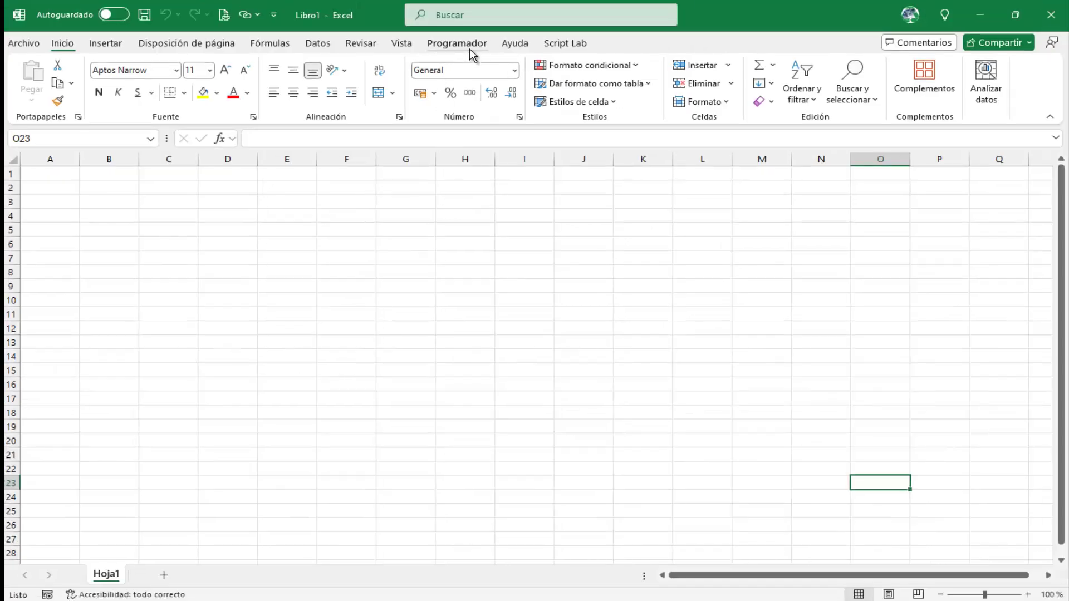
click(469, 48)
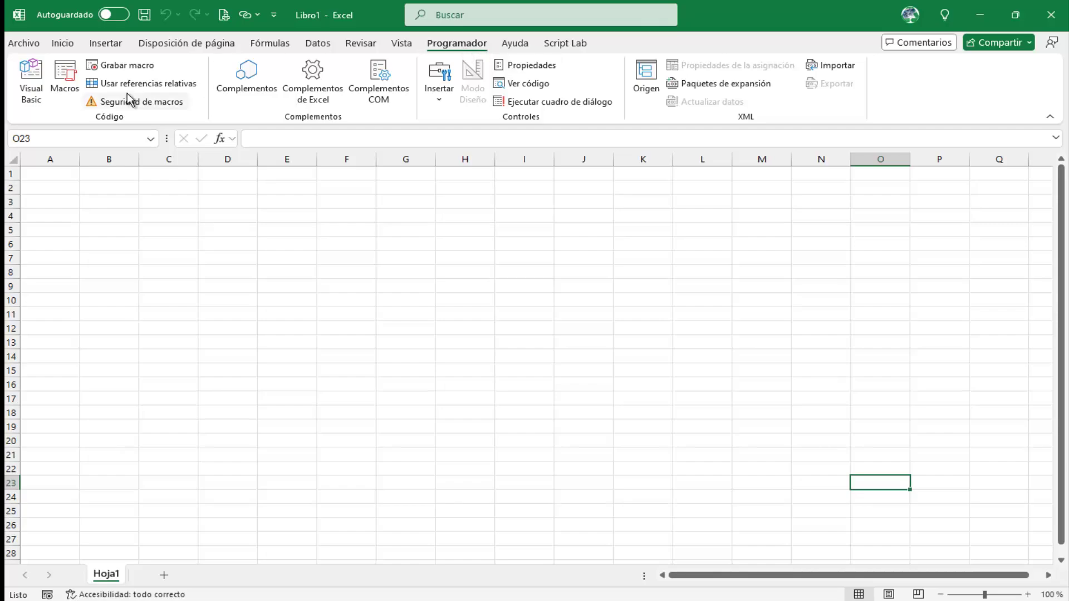
click(32, 83)
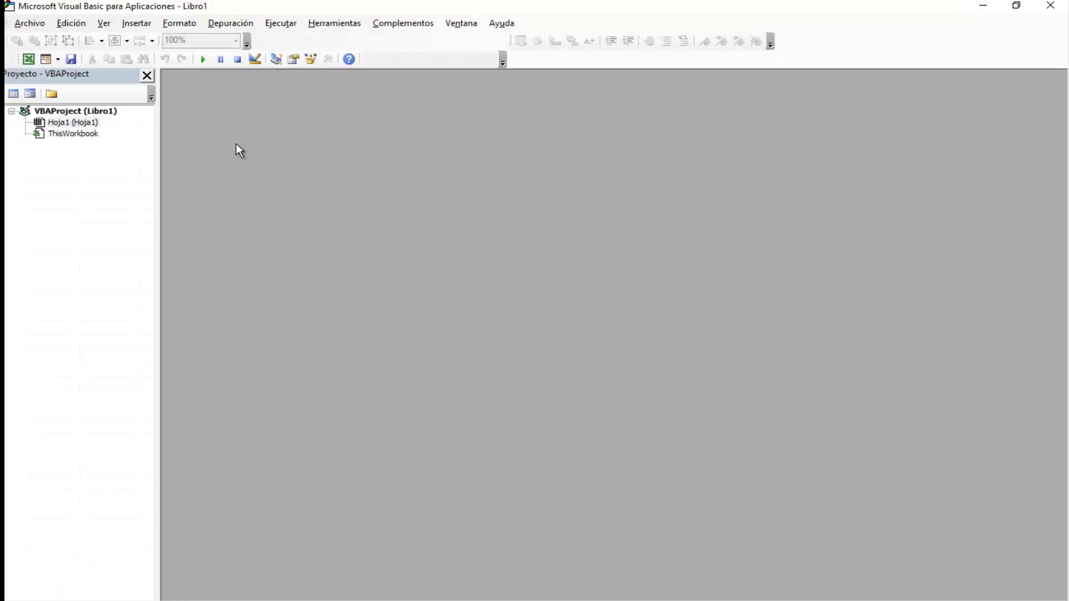
click(1050, 6)
click(529, 228)
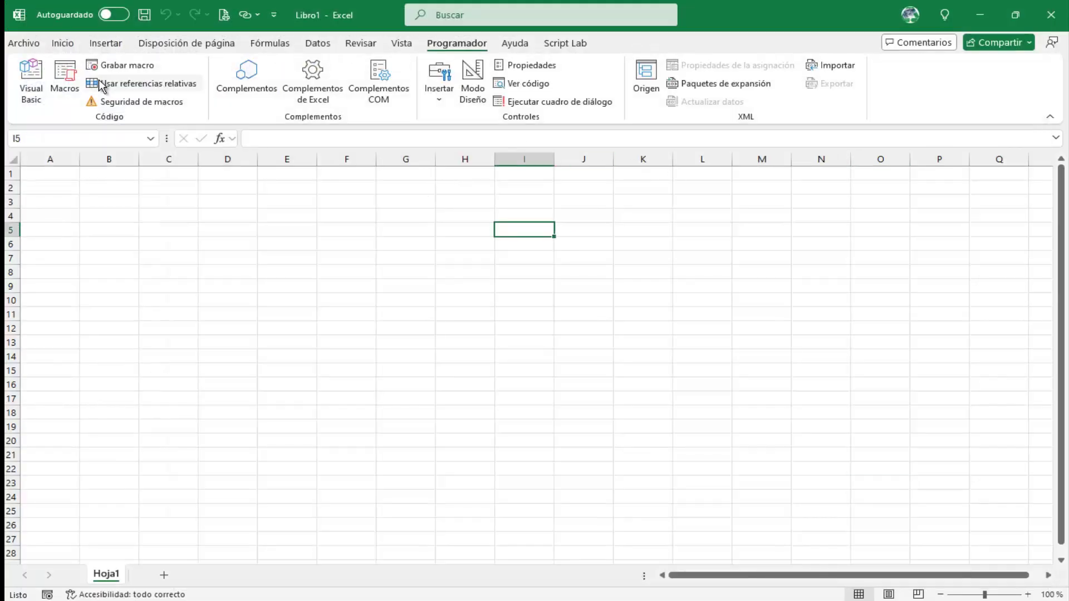
click(70, 47)
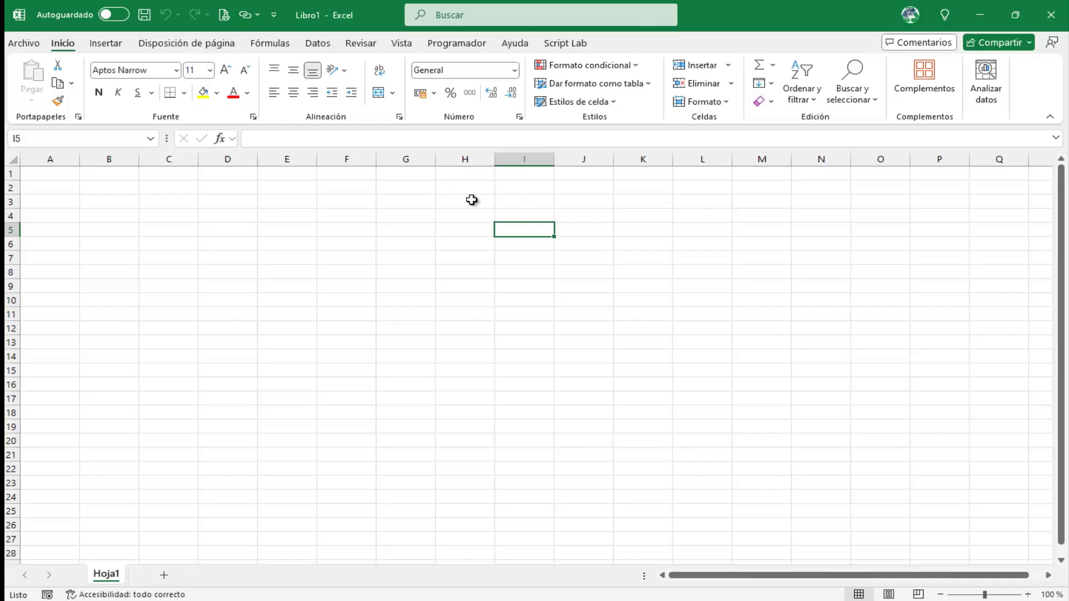
- Save the workbook to Documentos as 'Dialogo Excel 5.0' in the macro-enabled (*.xlsm) format
click(29, 41)
click(56, 298)
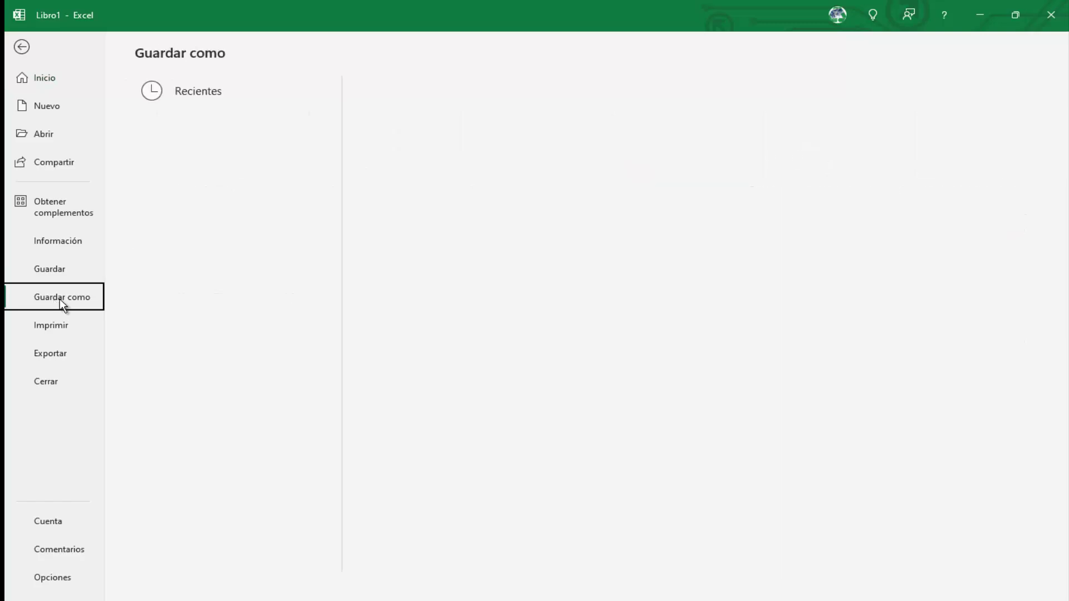
click(267, 272)
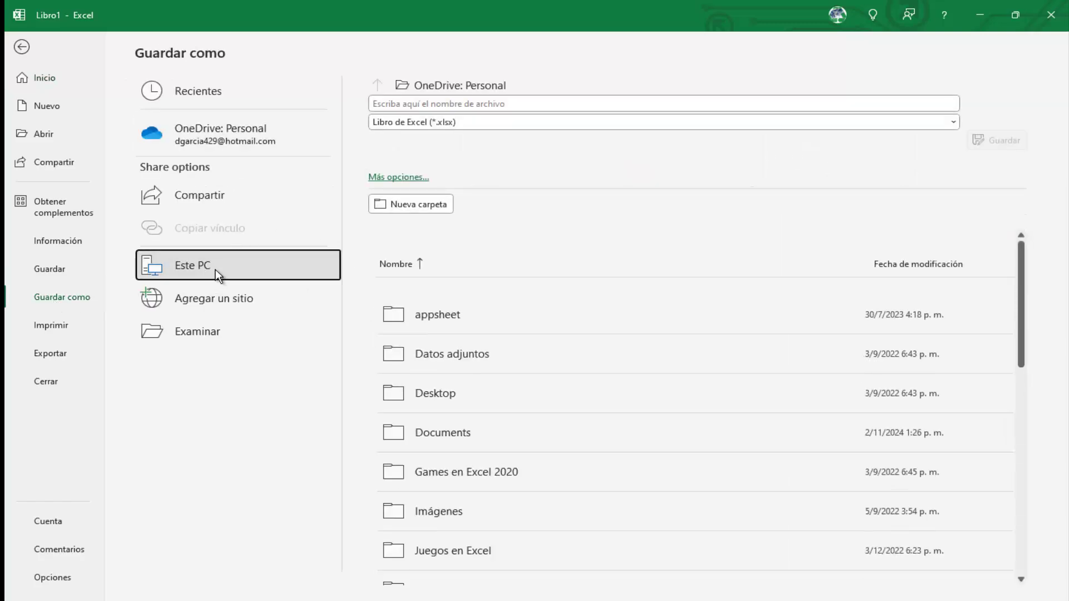
click(463, 106)
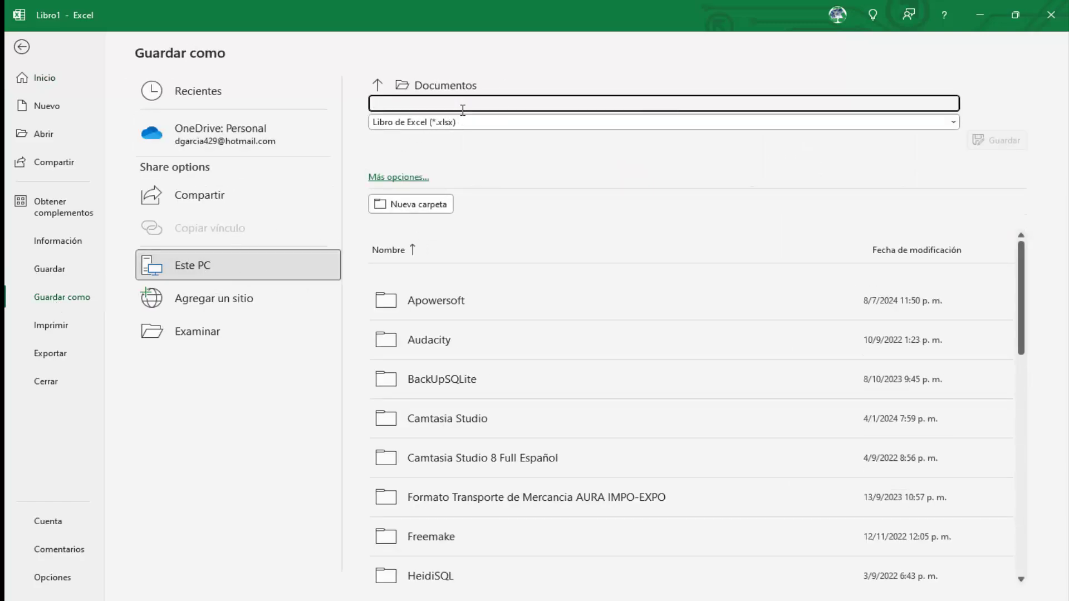
text(Dialogo Excel 5)
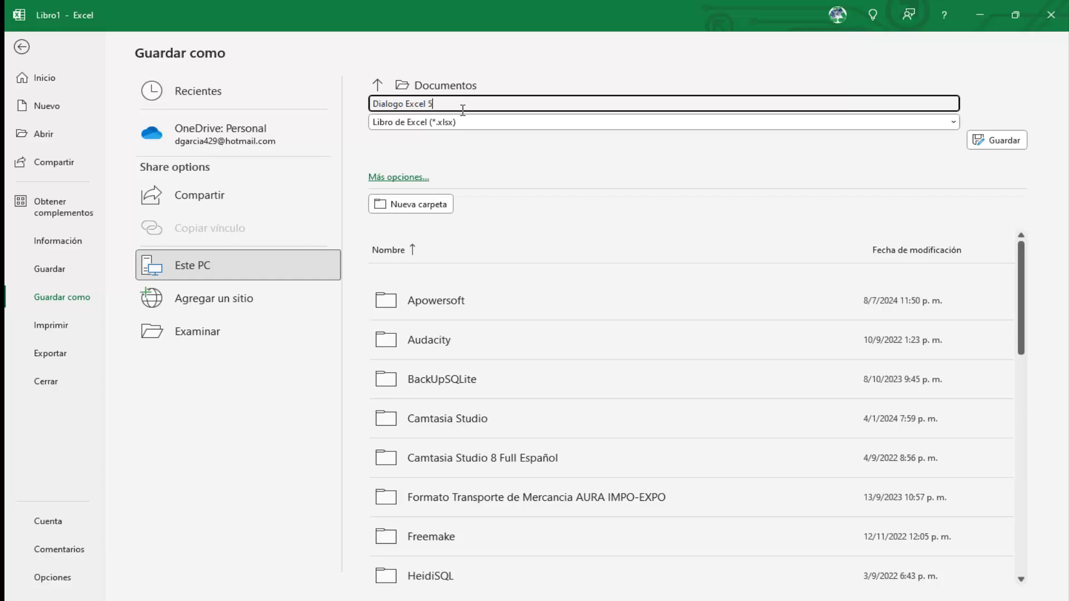
text(.0)
click(464, 121)
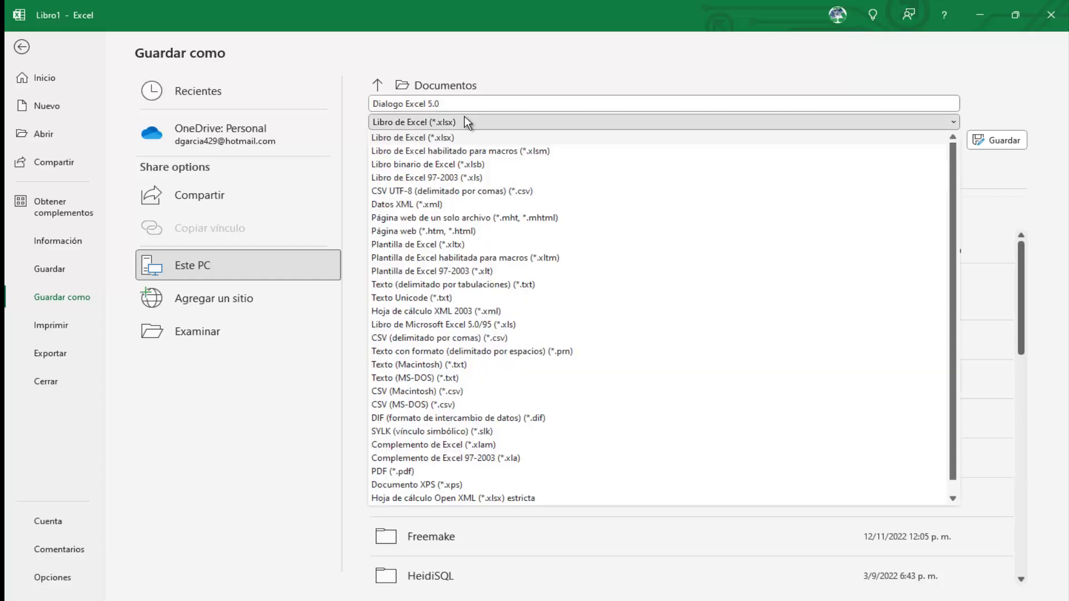
click(504, 150)
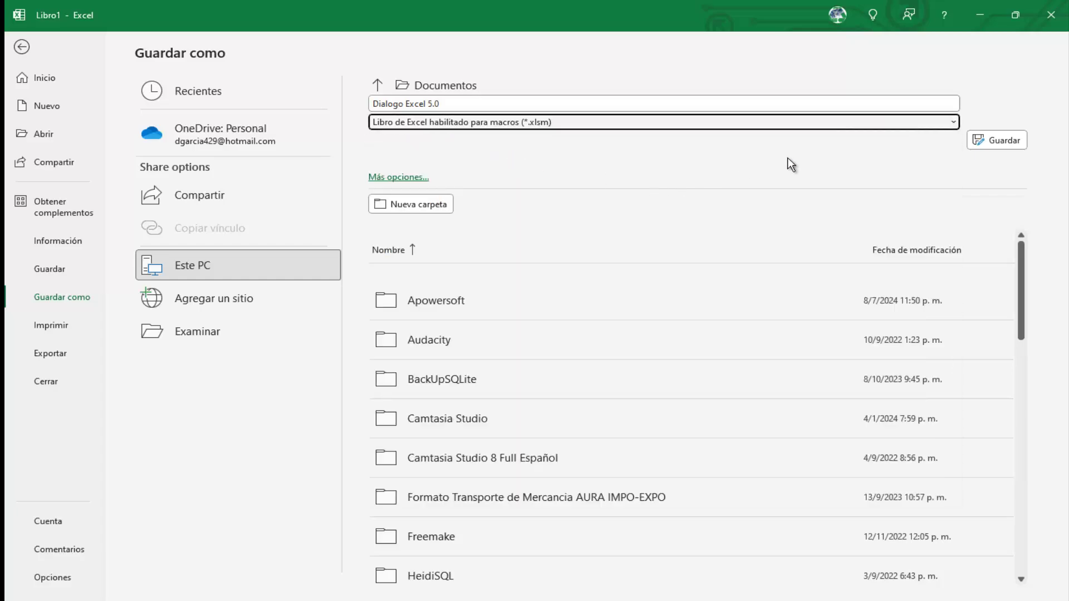
click(984, 141)
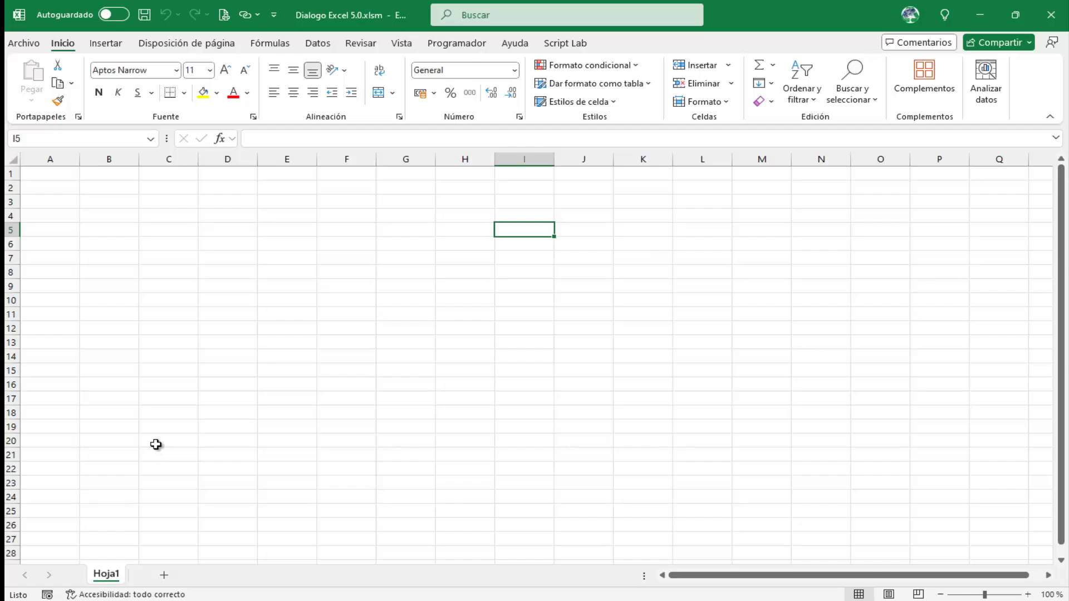
- Rename sheet Hoja1 to 'Menu' and display the Programador developer tab
double_click(108, 575)
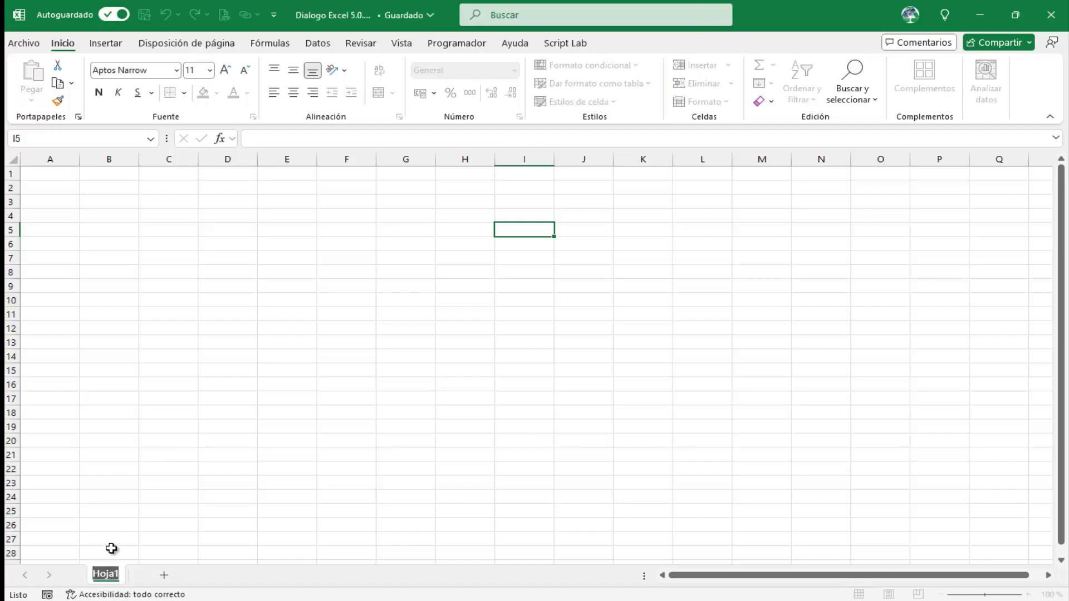
text(Menu)
key(Return)
key(Return)
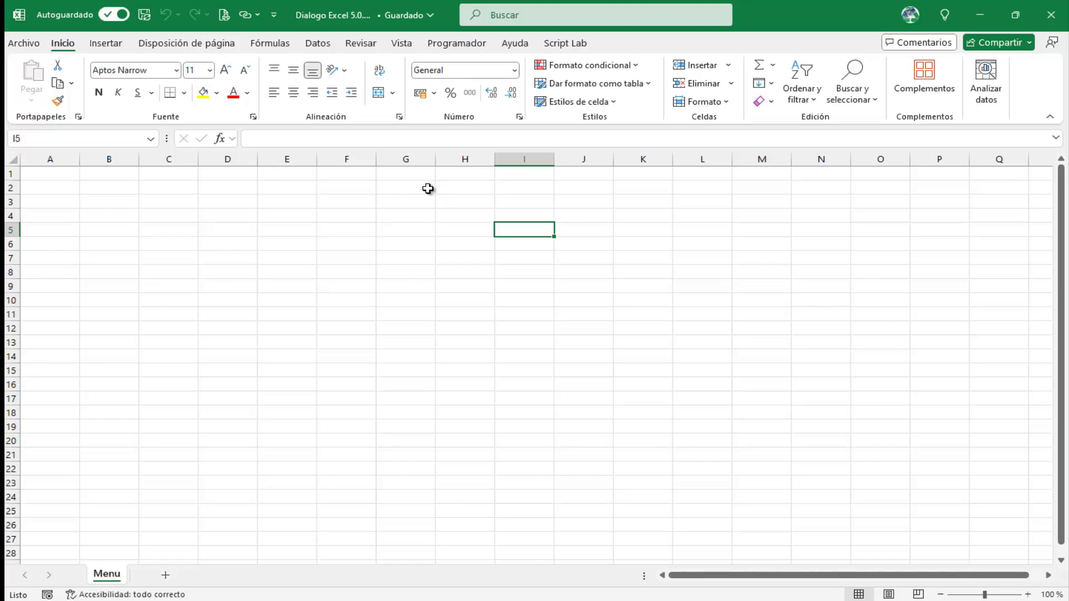
click(461, 45)
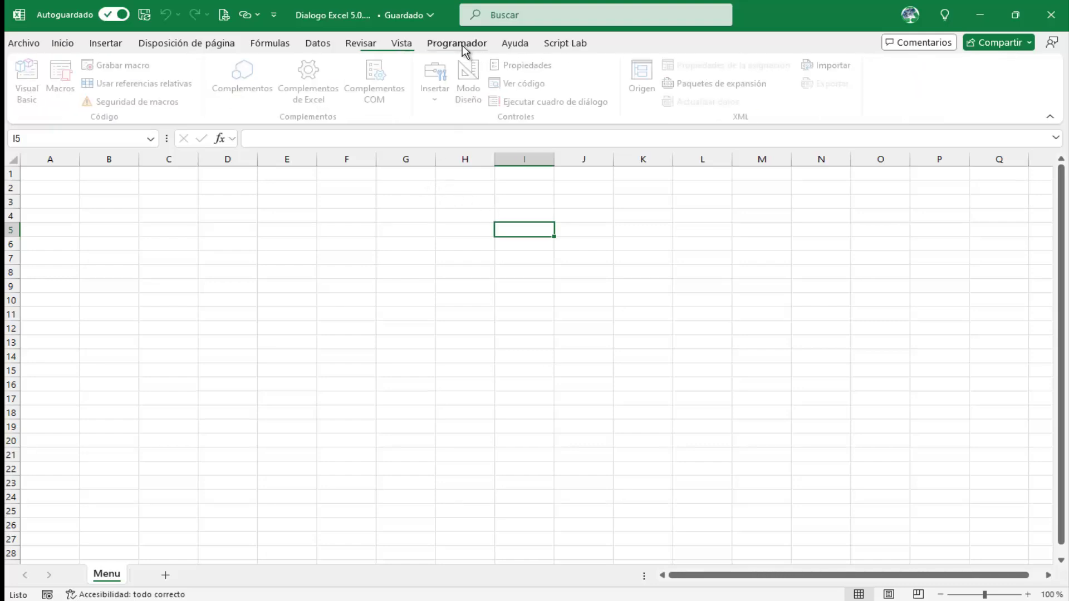
click(438, 101)
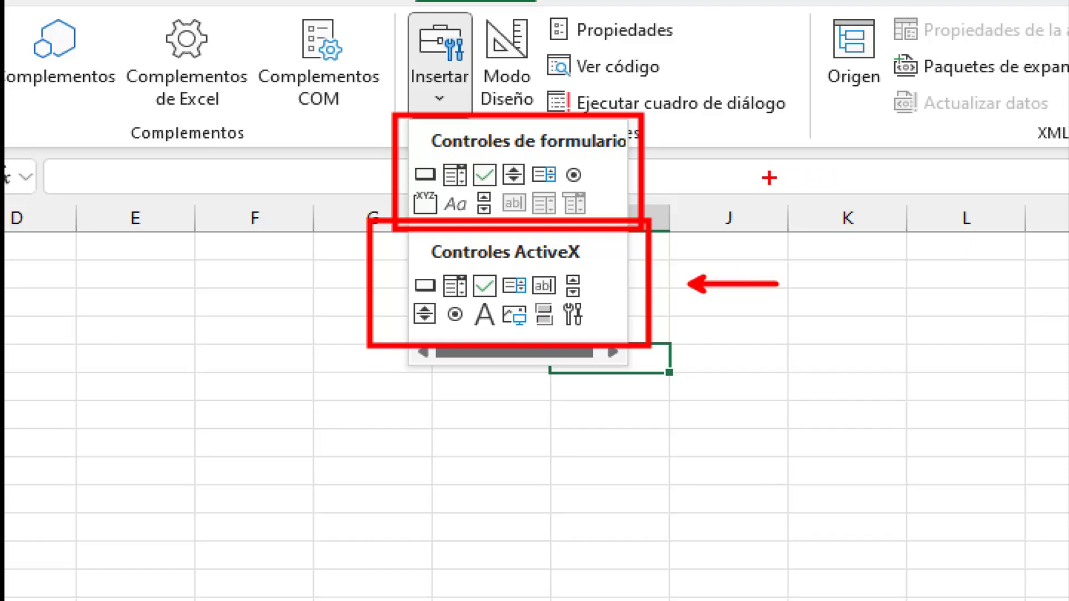
drag(668, 168, 802, 186)
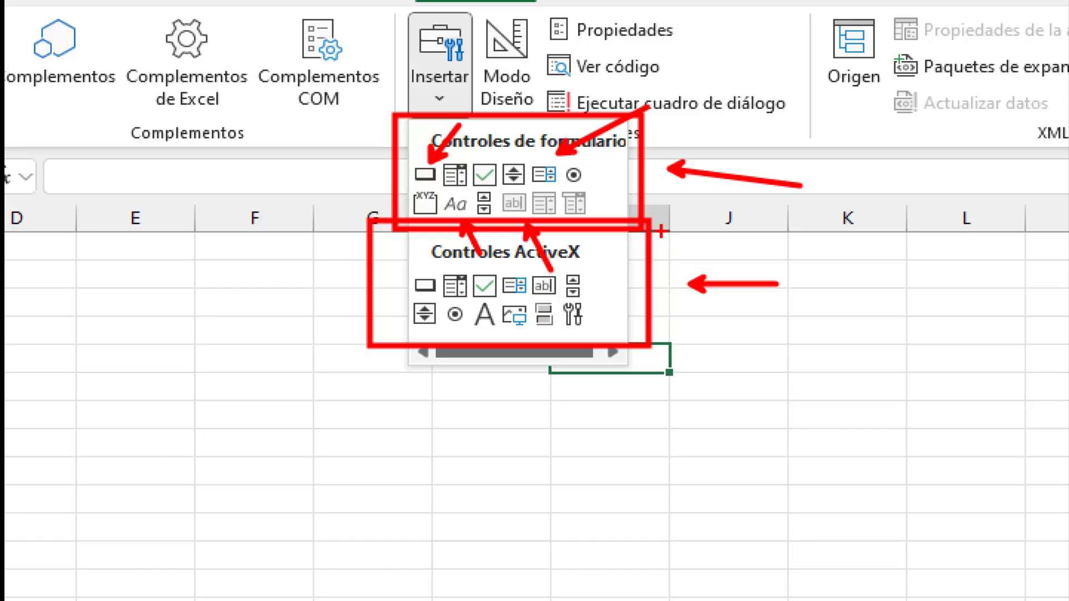
drag(609, 247, 402, 322)
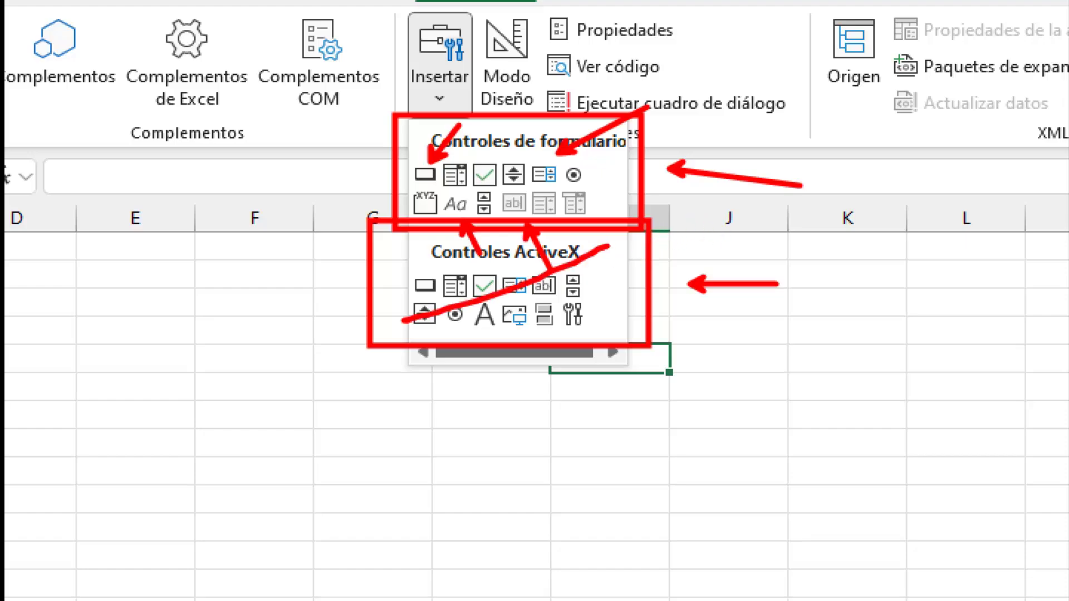
drag(424, 237, 581, 327)
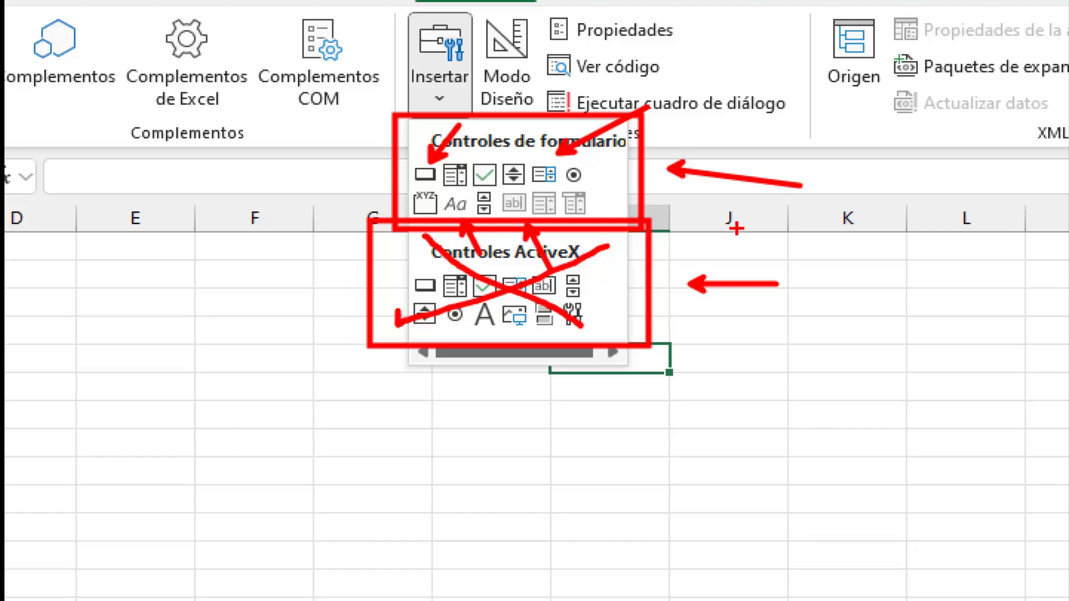
drag(610, 354, 643, 423)
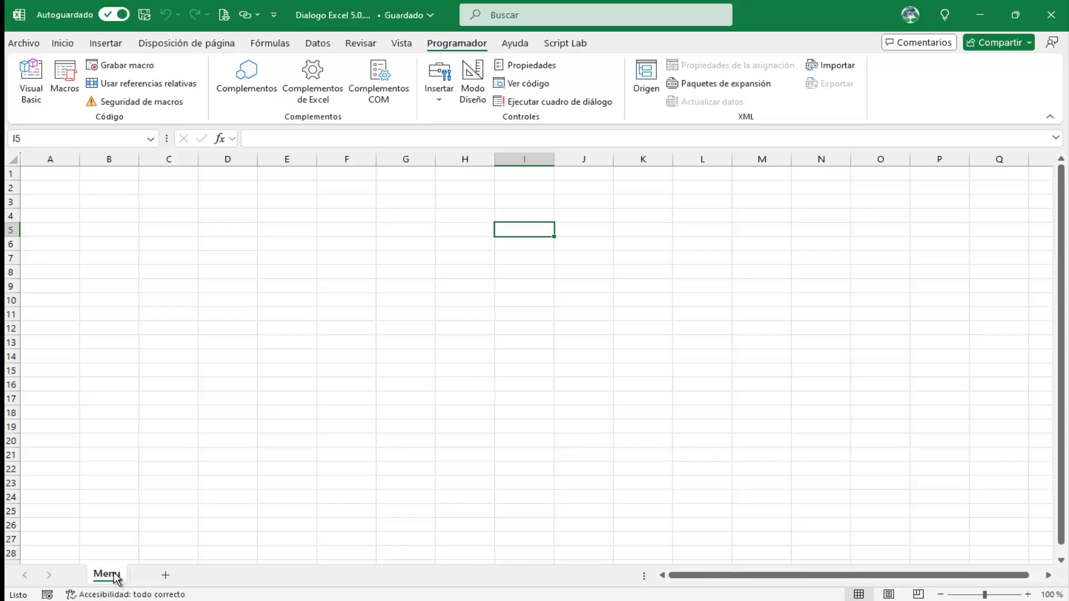
- Bring up the Menu sheet tab's context menu to insert a new sheet
right_click(117, 579)
right_click(112, 583)
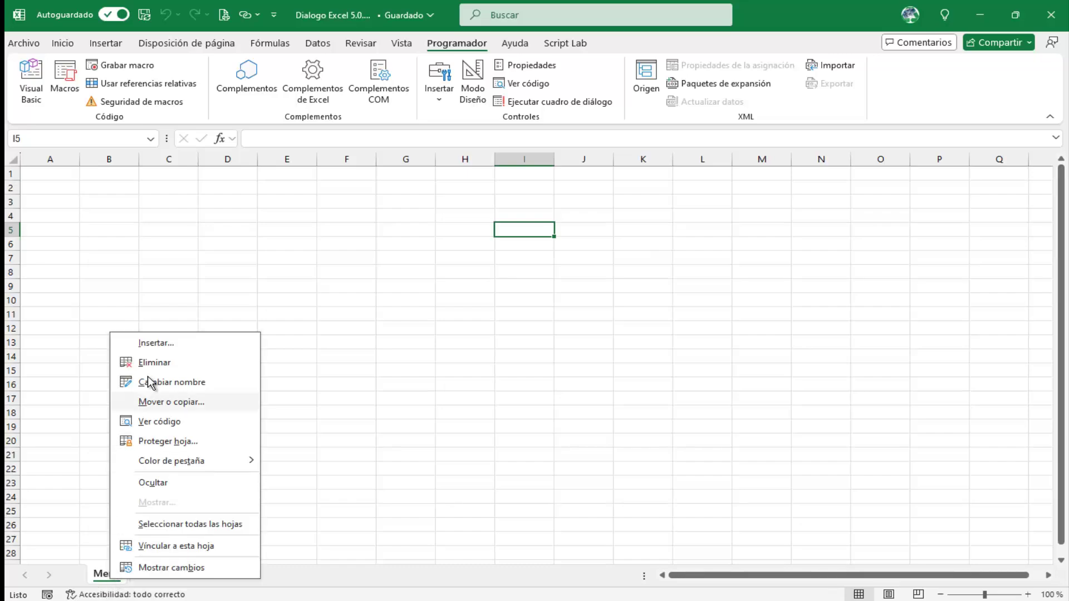
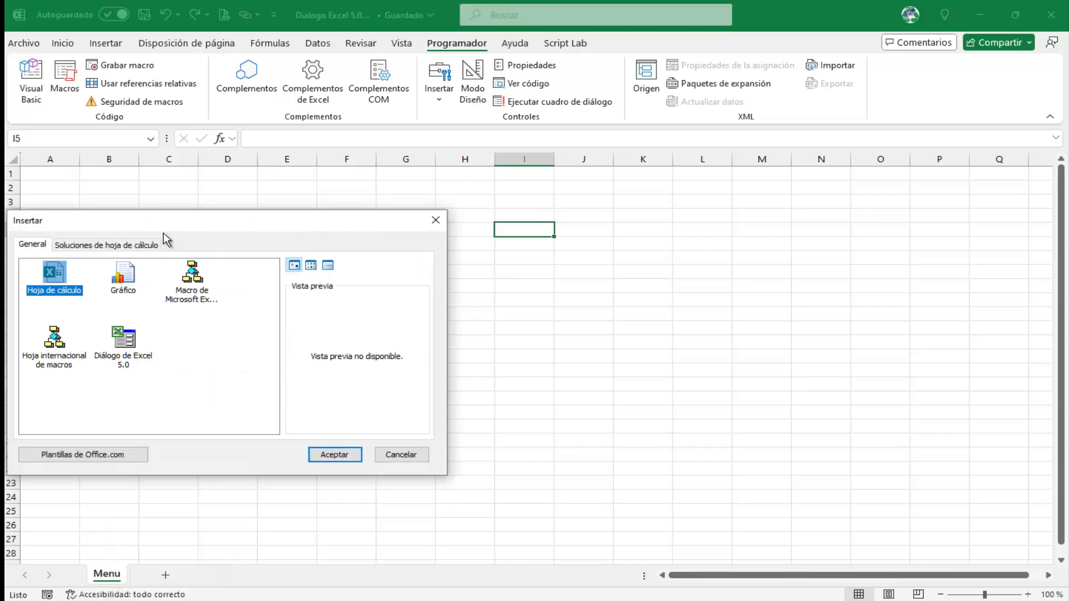
- Insert a new 'Diálogo de Excel 5.0' dialog sheet from the General tab of the Insertar dialog
drag(156, 216, 361, 208)
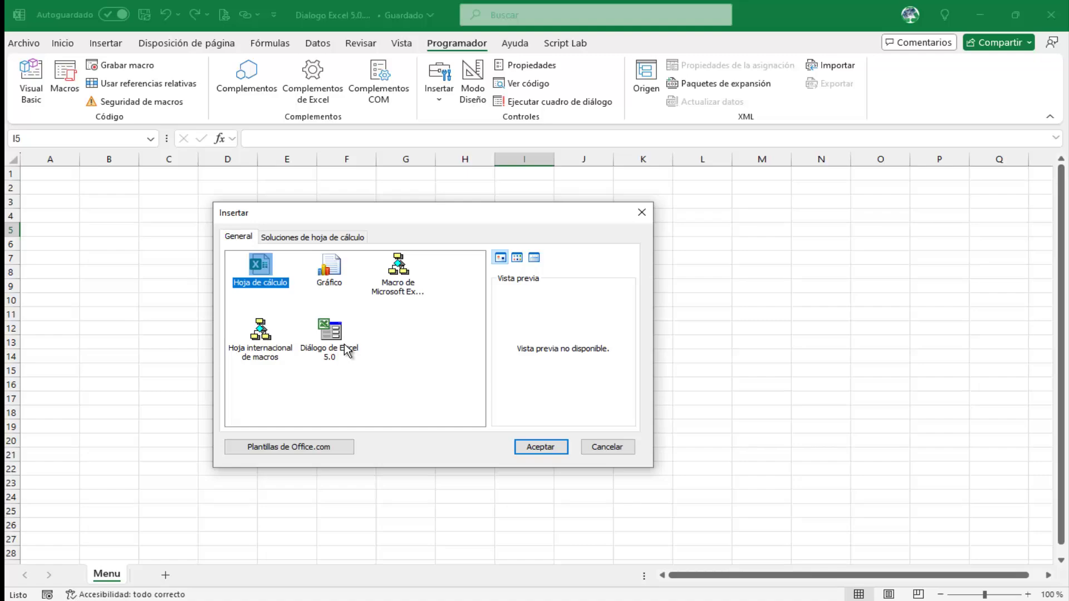
click(347, 351)
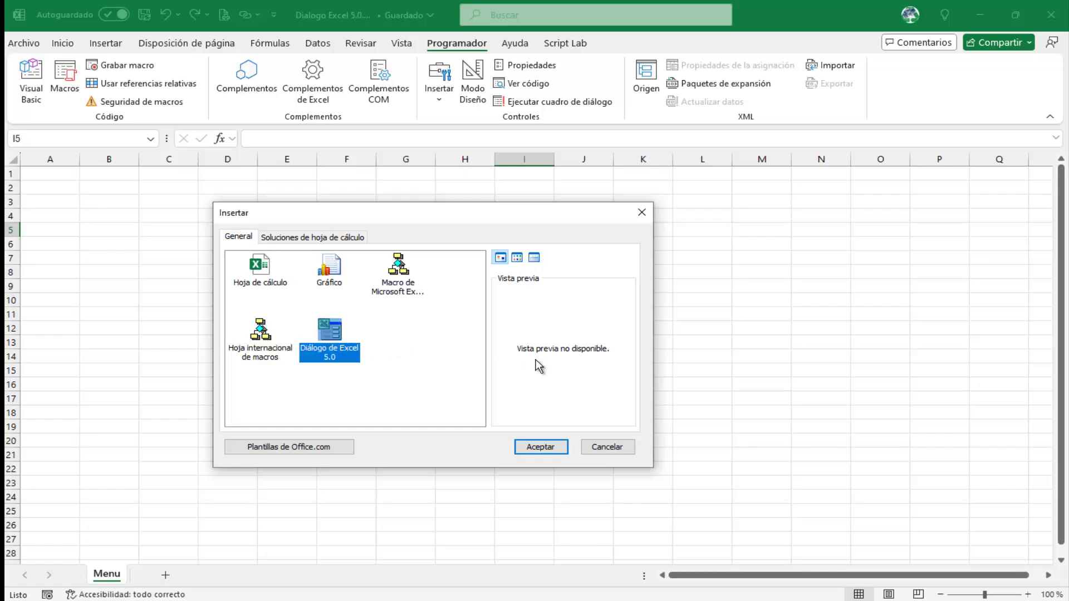
click(550, 449)
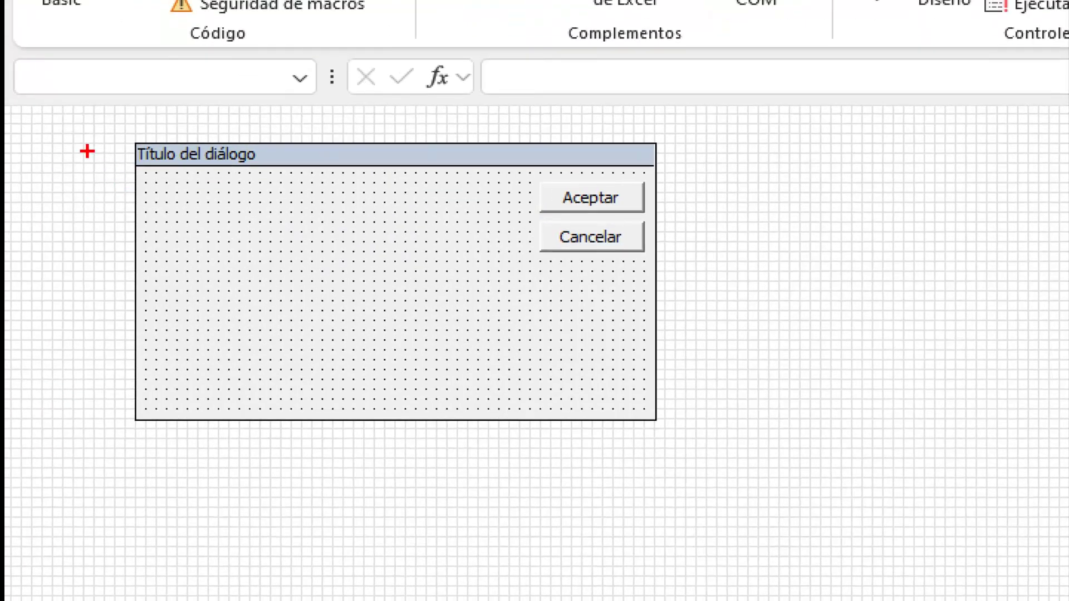
drag(114, 134, 687, 444)
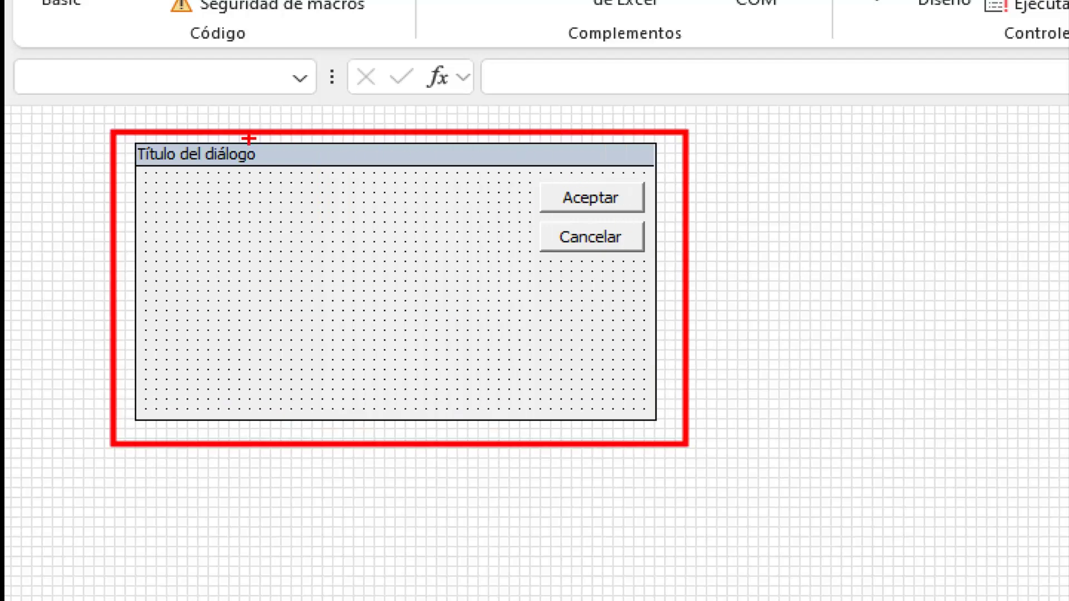
drag(249, 135, 322, 105)
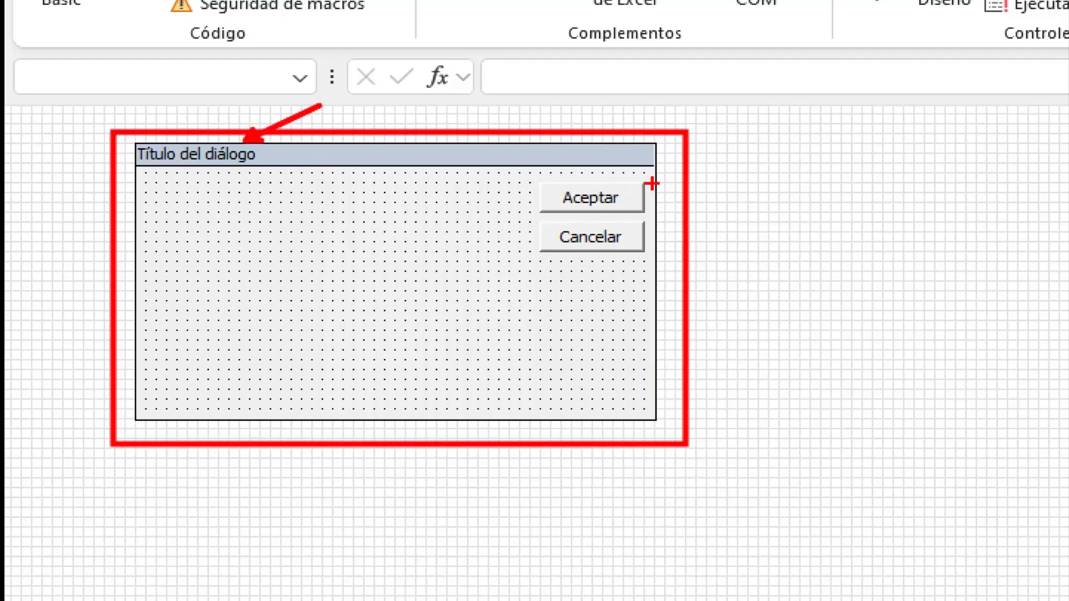
drag(651, 184, 741, 125)
drag(655, 225, 737, 182)
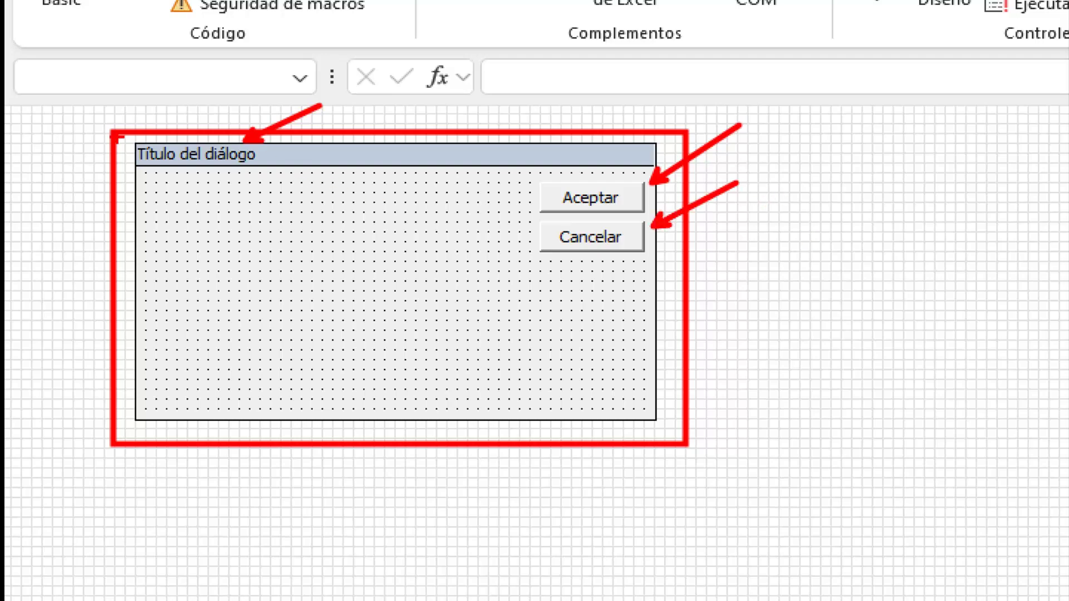
drag(126, 141, 660, 424)
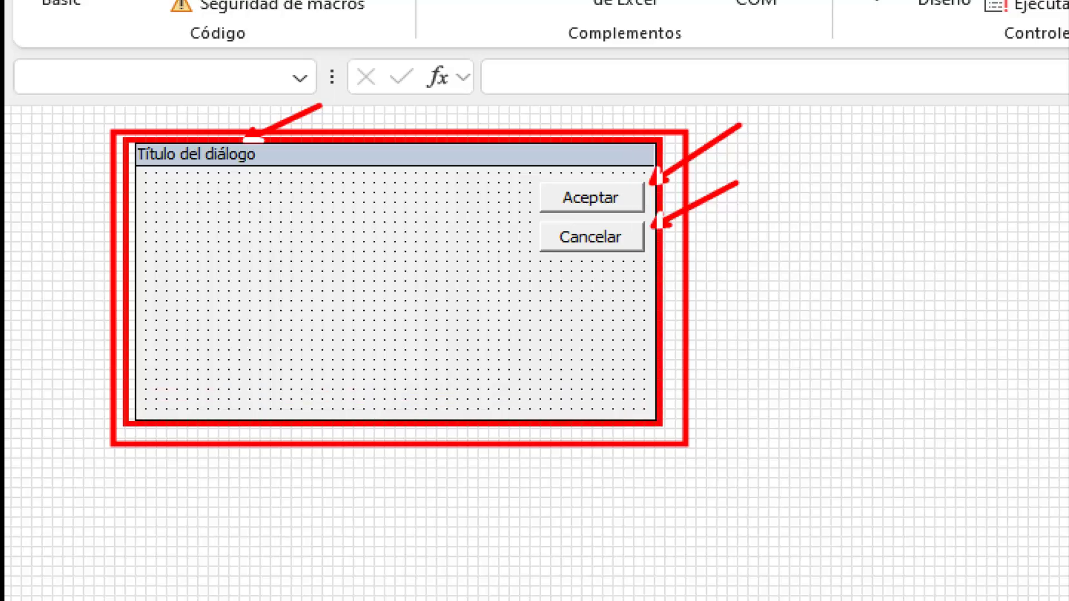
key(Escape)
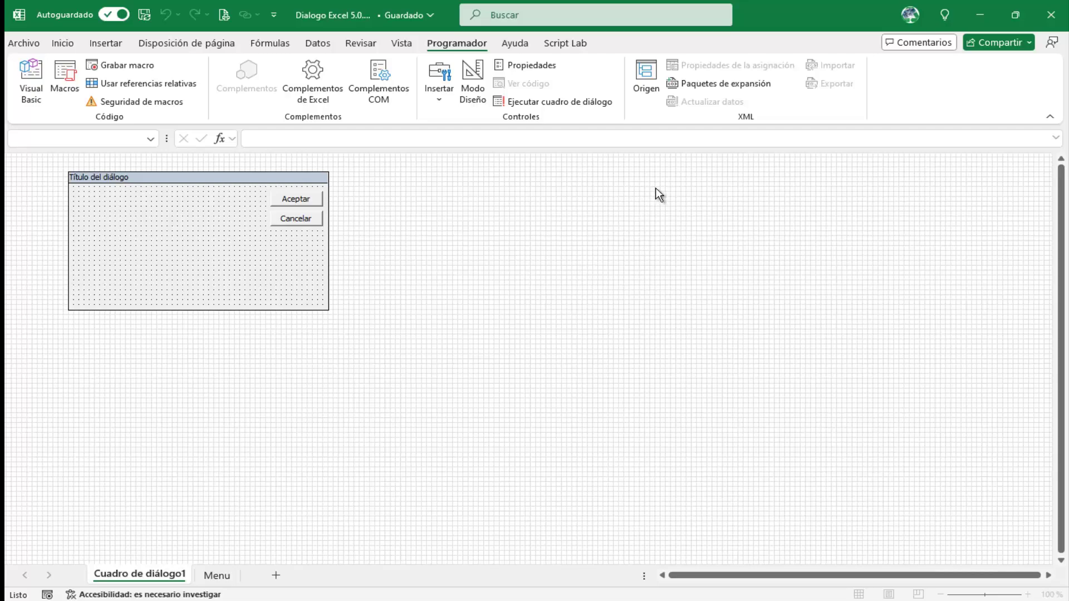
click(31, 79)
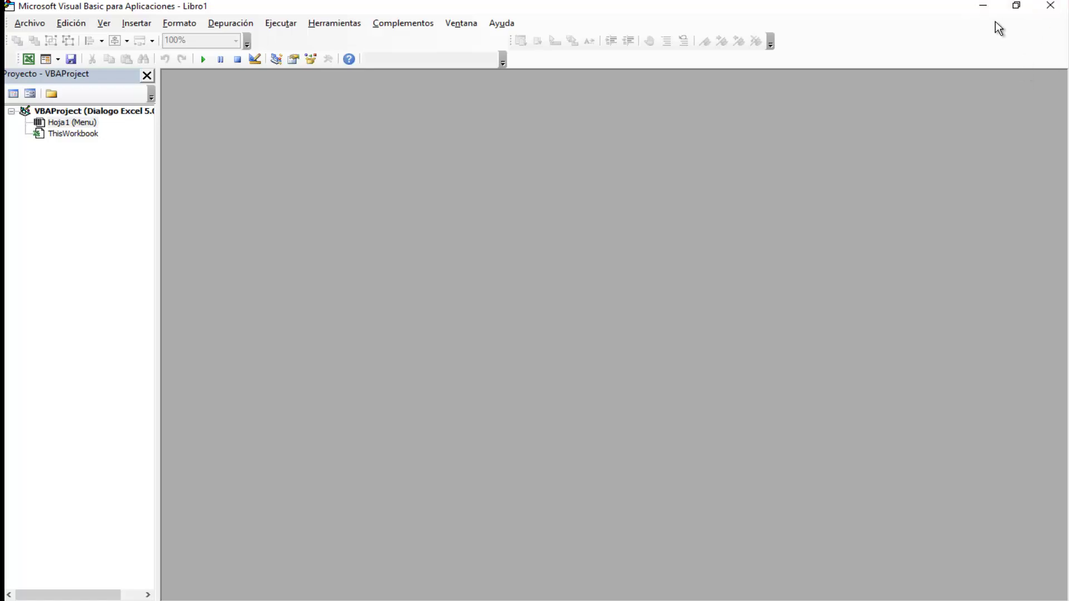
click(1051, 7)
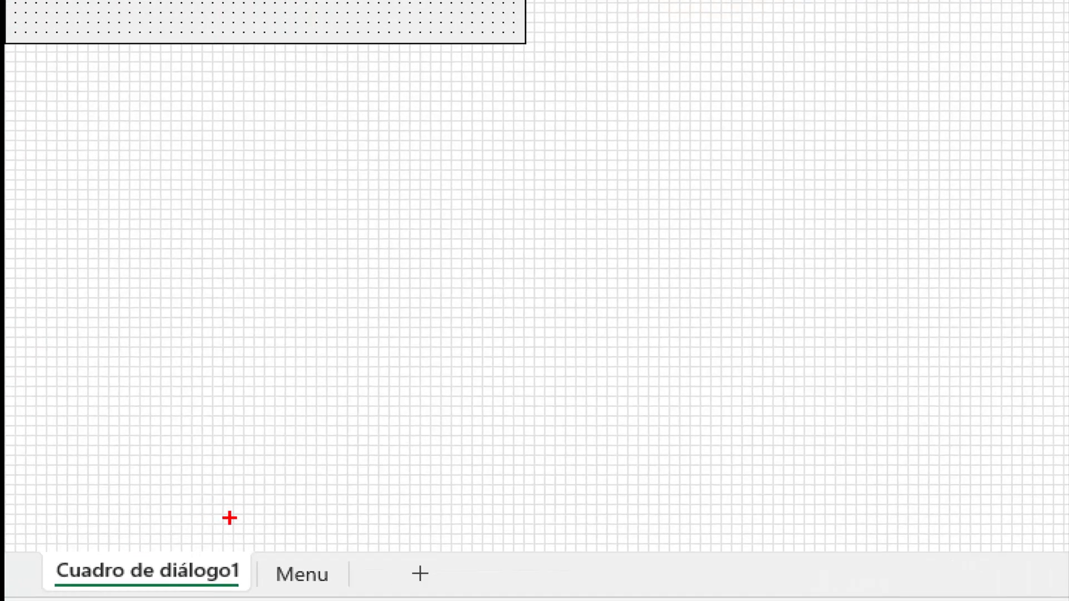
drag(226, 540, 477, 397)
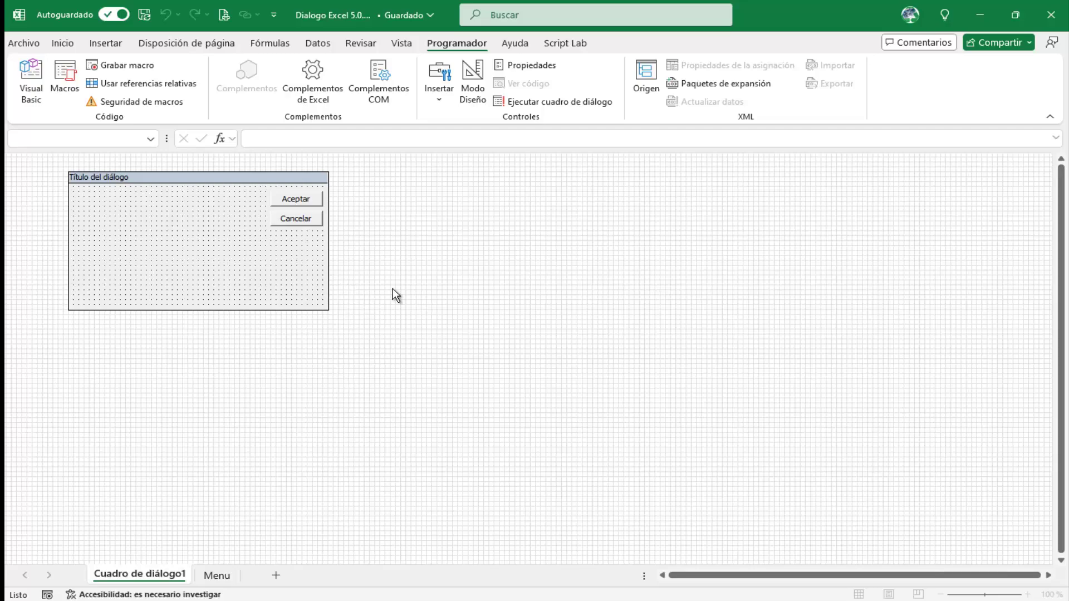
right_click(309, 271)
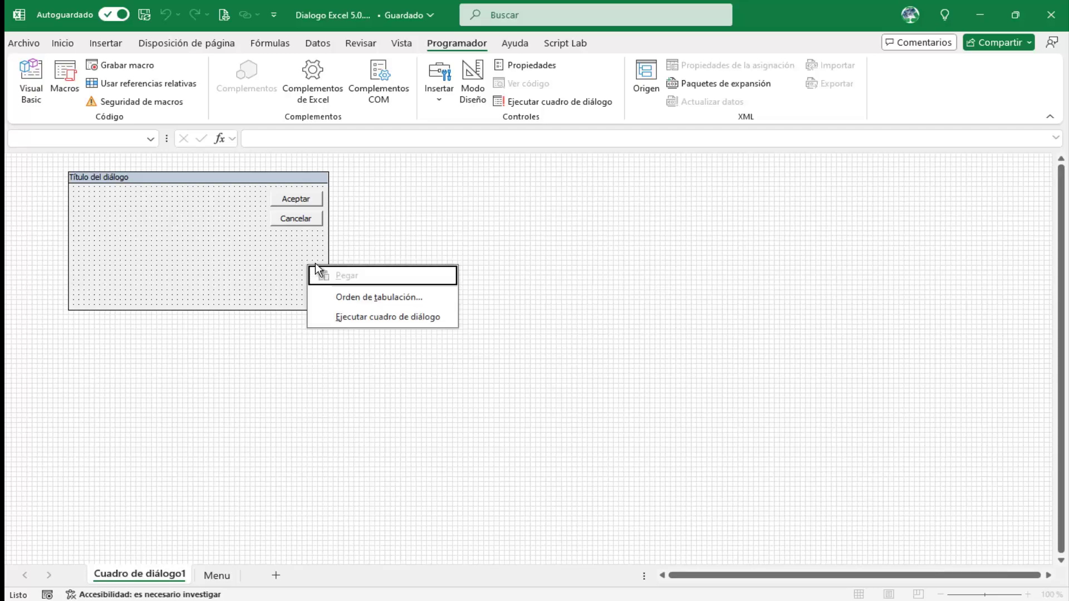
click(440, 317)
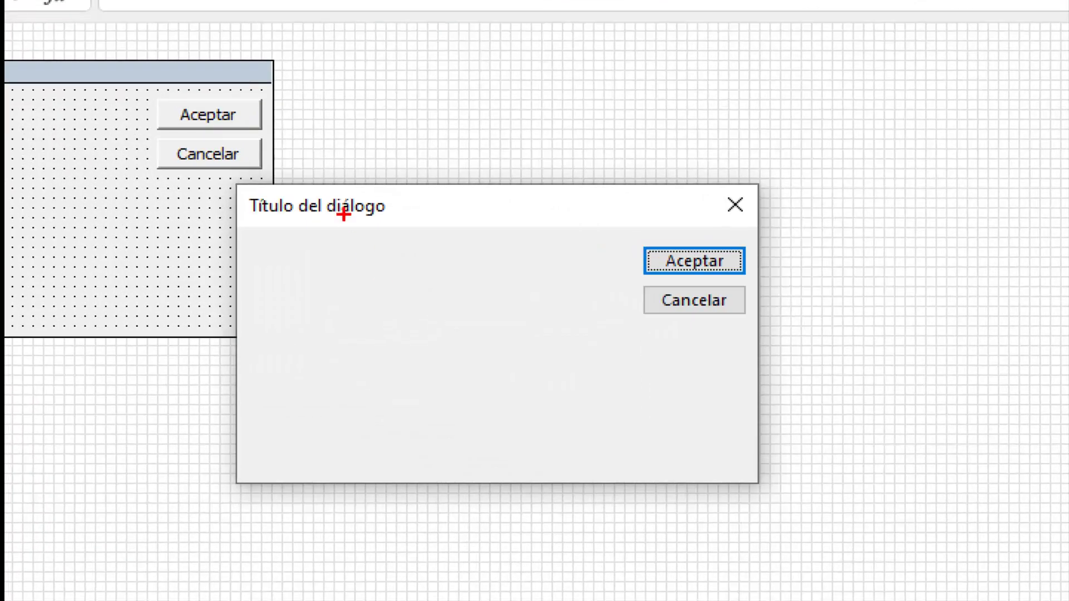
drag(223, 179, 759, 481)
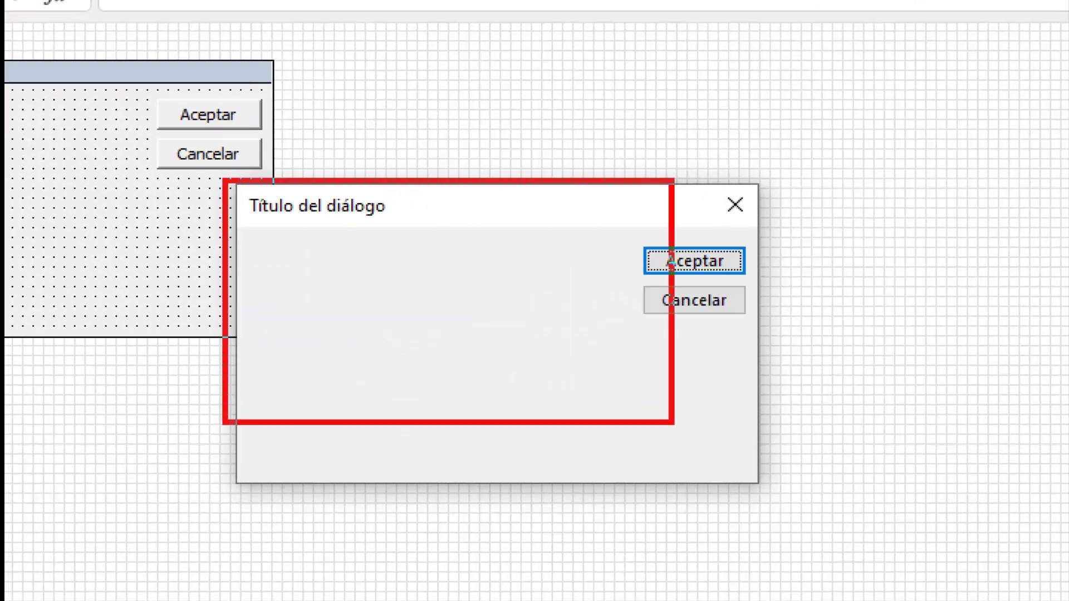
drag(762, 250, 853, 212)
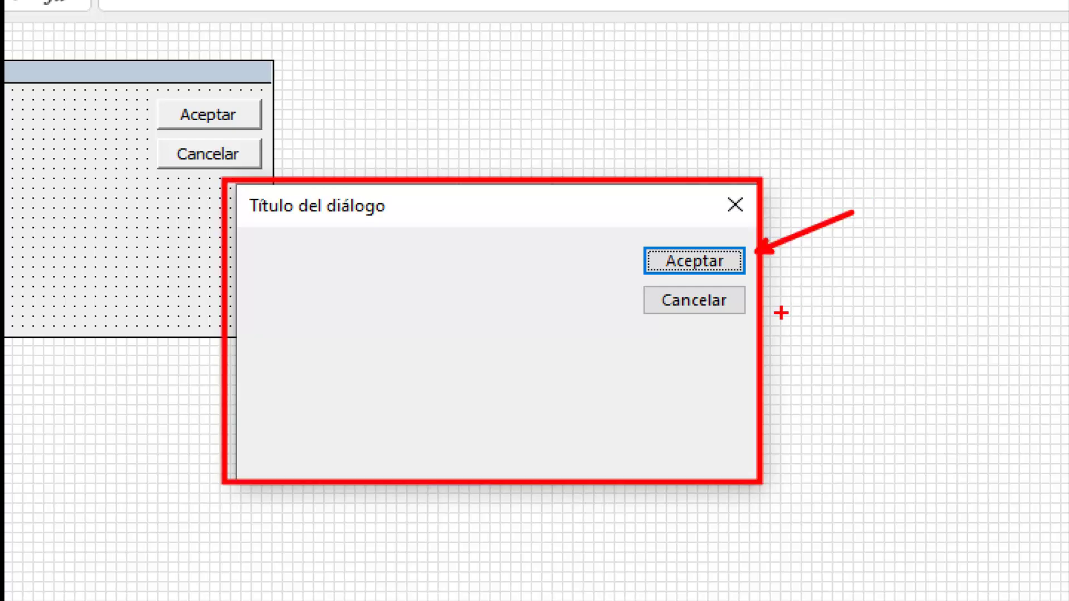
drag(782, 349, 799, 370)
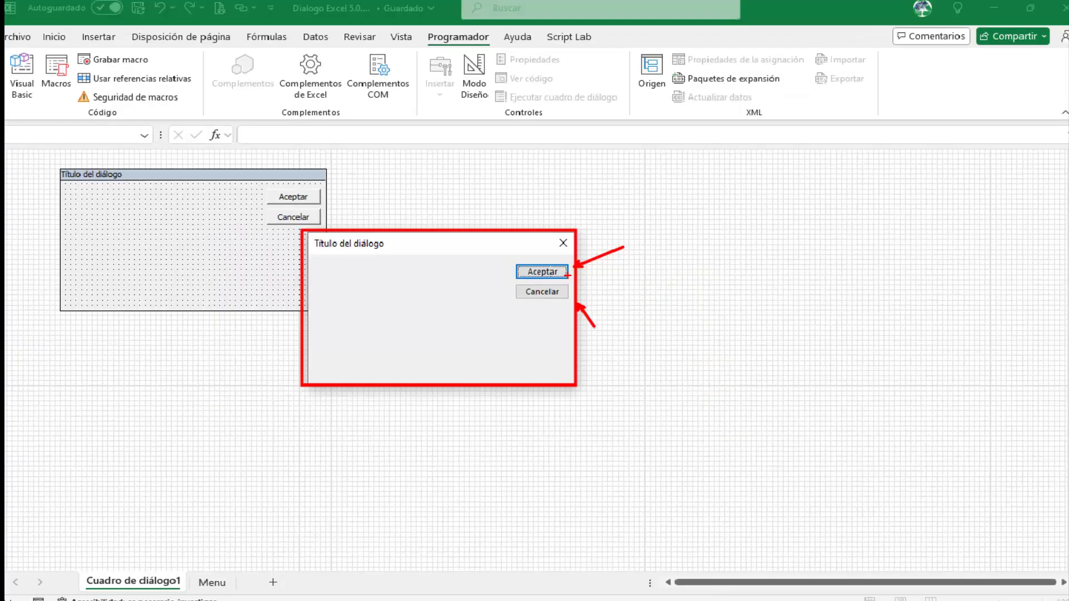
click(559, 244)
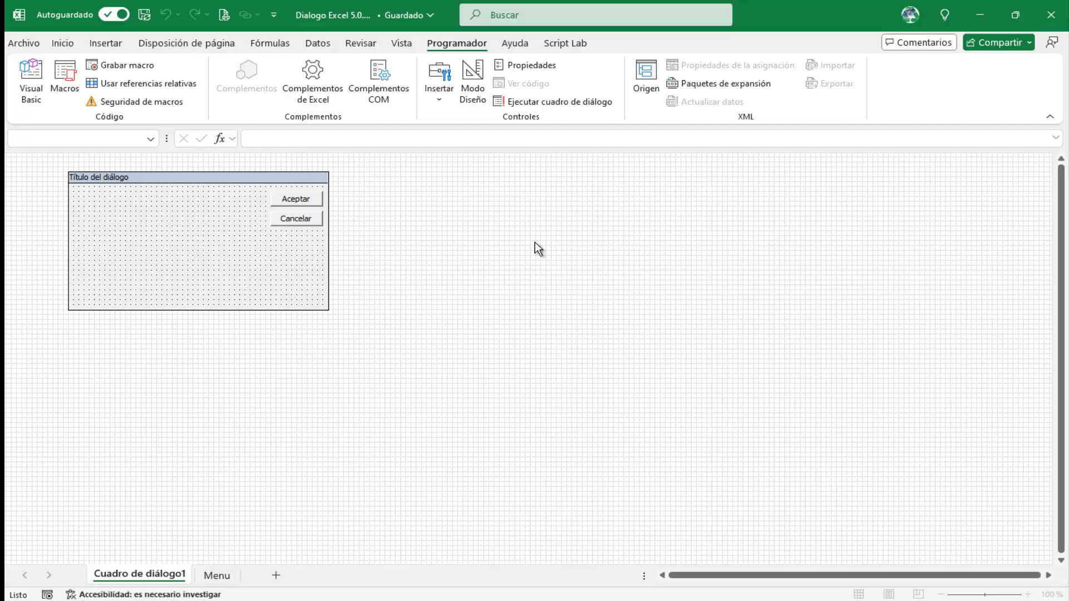
- Replace the dialog title 'Título del diálogo' with 'Dialogo de Excel 5.0'
click(128, 178)
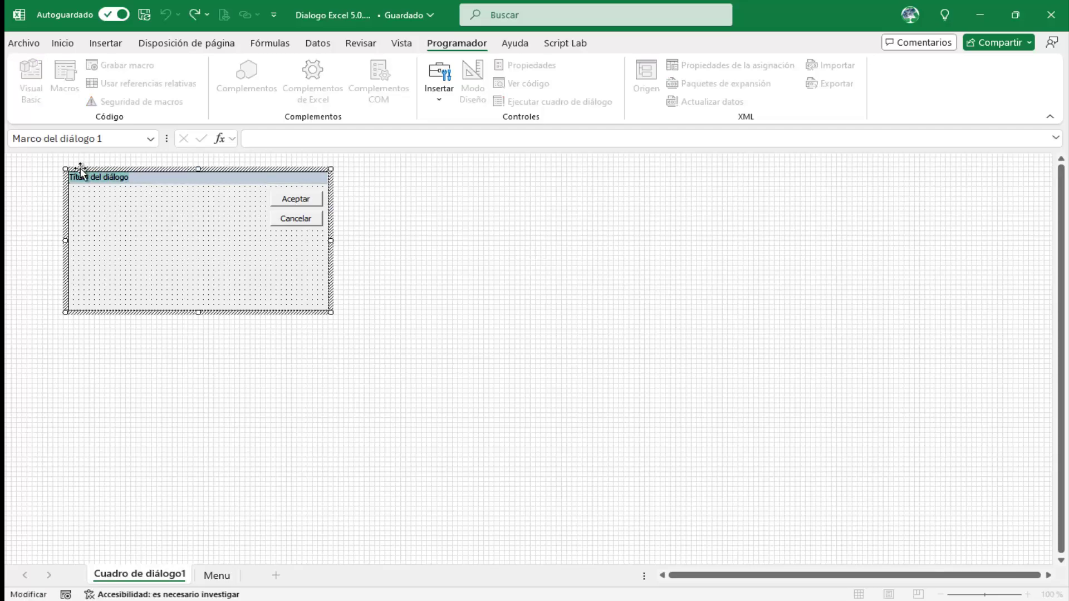
key(Delete)
text(Ec)
key(BackSpace)
text(Dia)
text(lo)
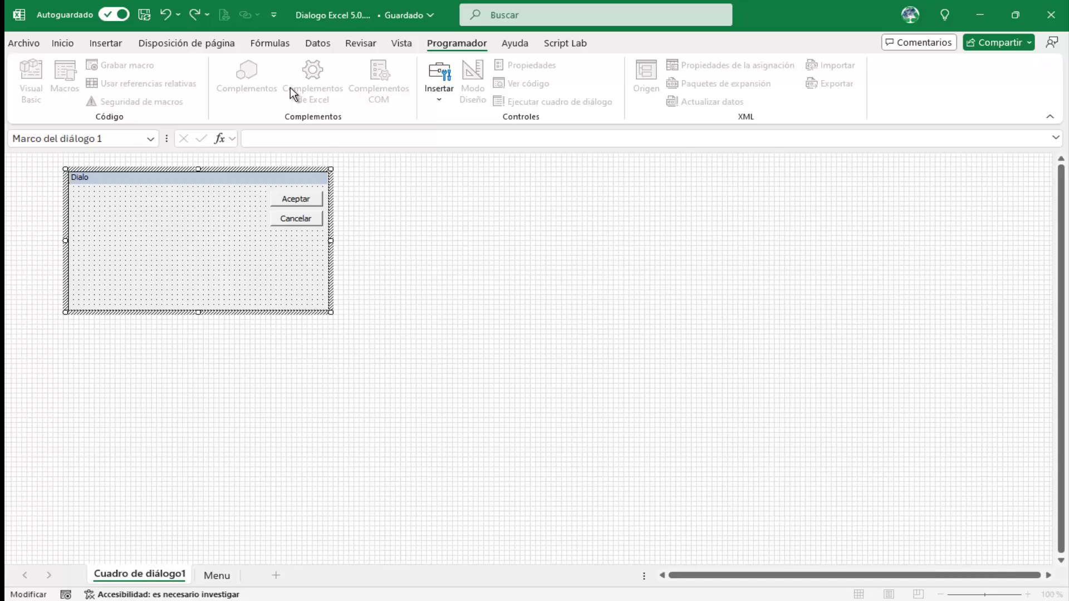
text(go de Excel )
text(5,0)
key(BackSpace)
key(BackSpace)
text(0)
click(416, 246)
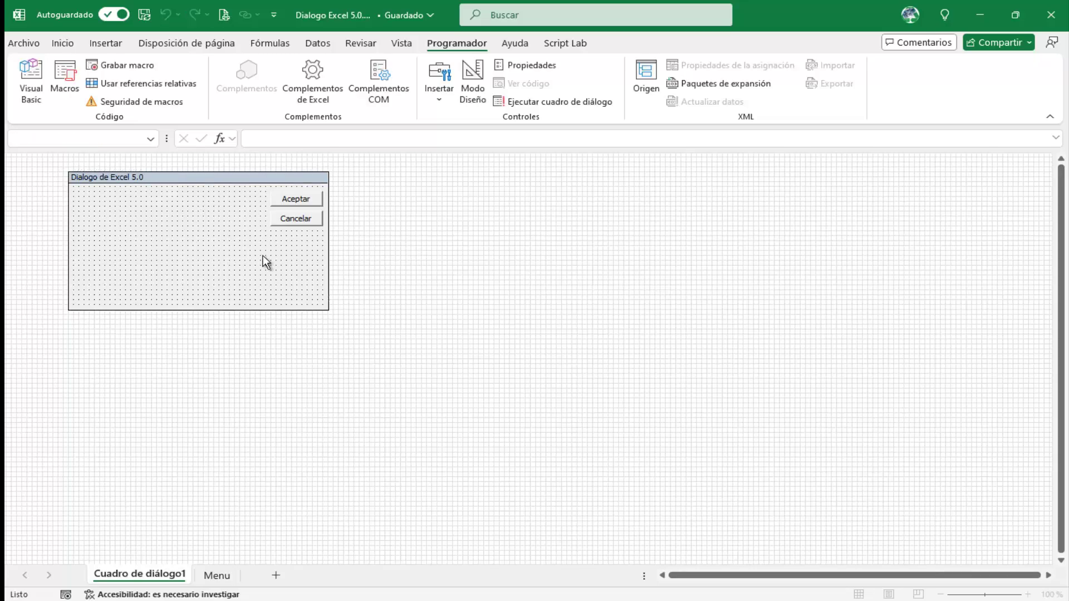
right_click(304, 253)
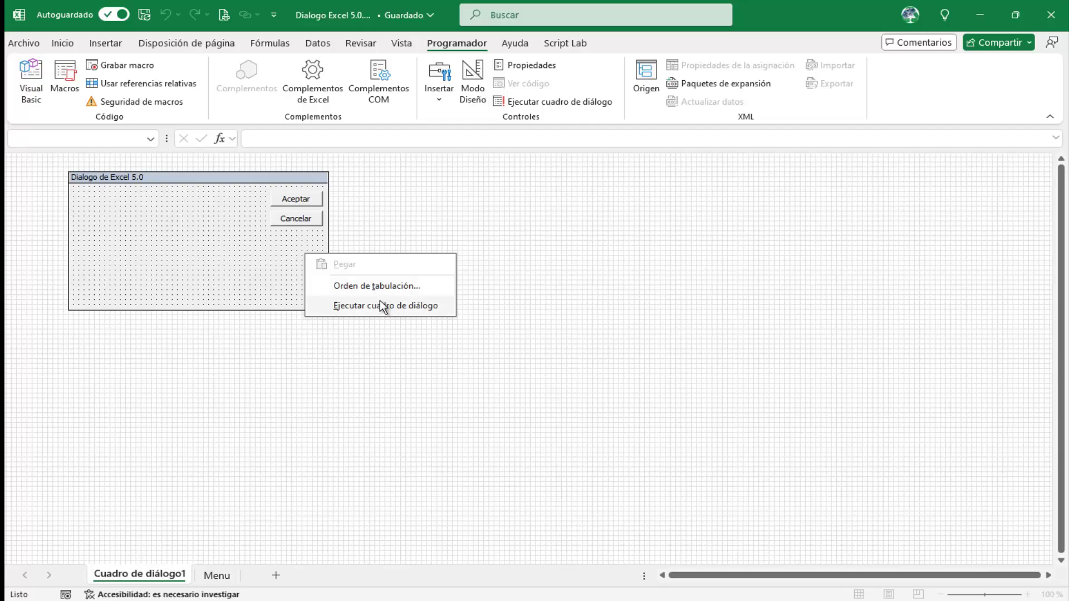
click(421, 304)
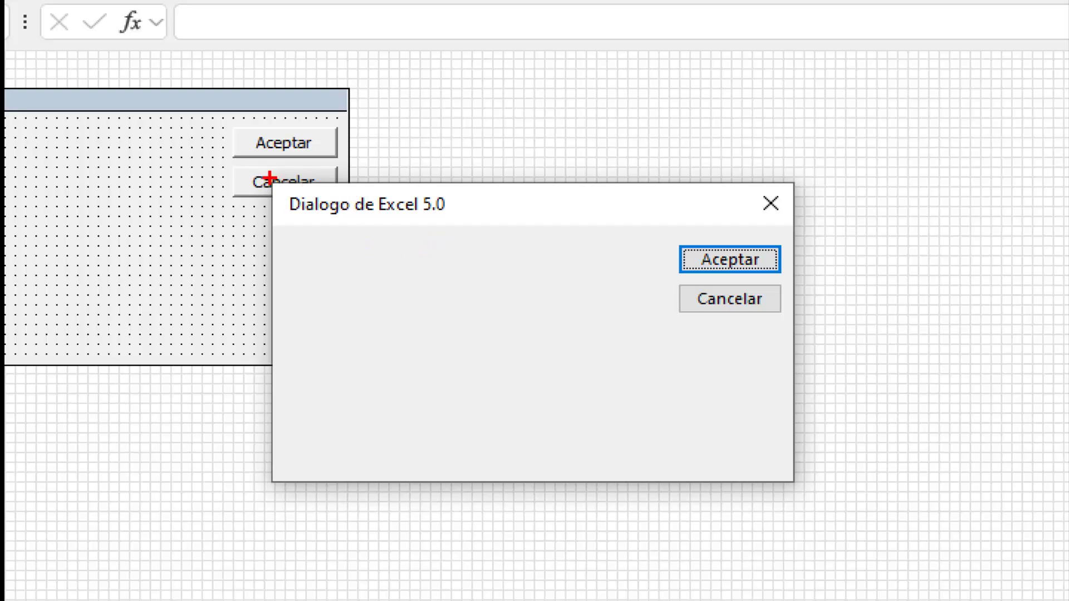
drag(268, 178, 807, 494)
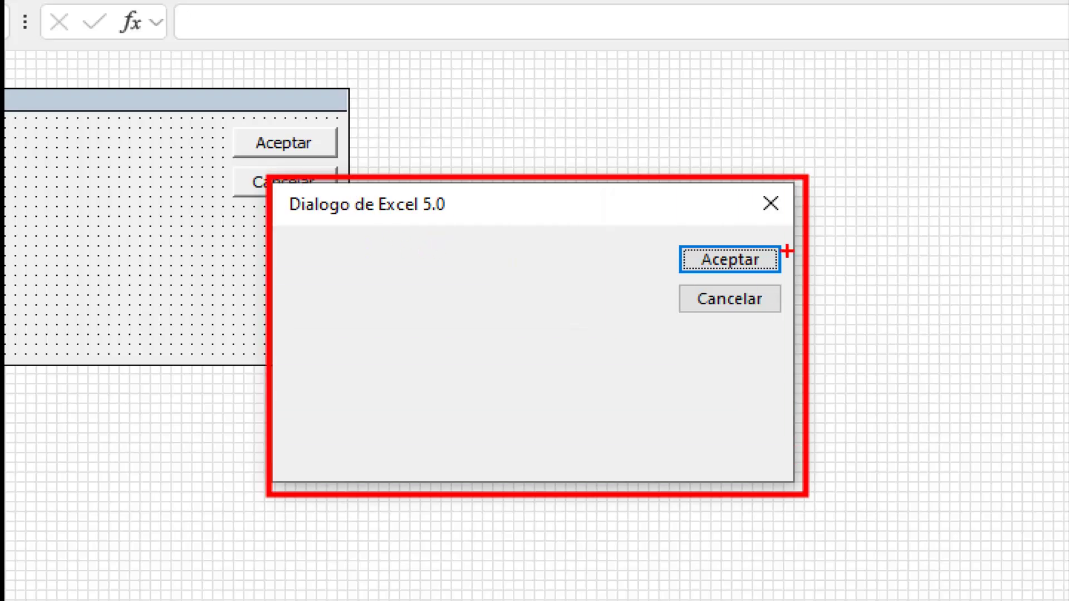
drag(788, 251, 852, 203)
drag(790, 303, 885, 340)
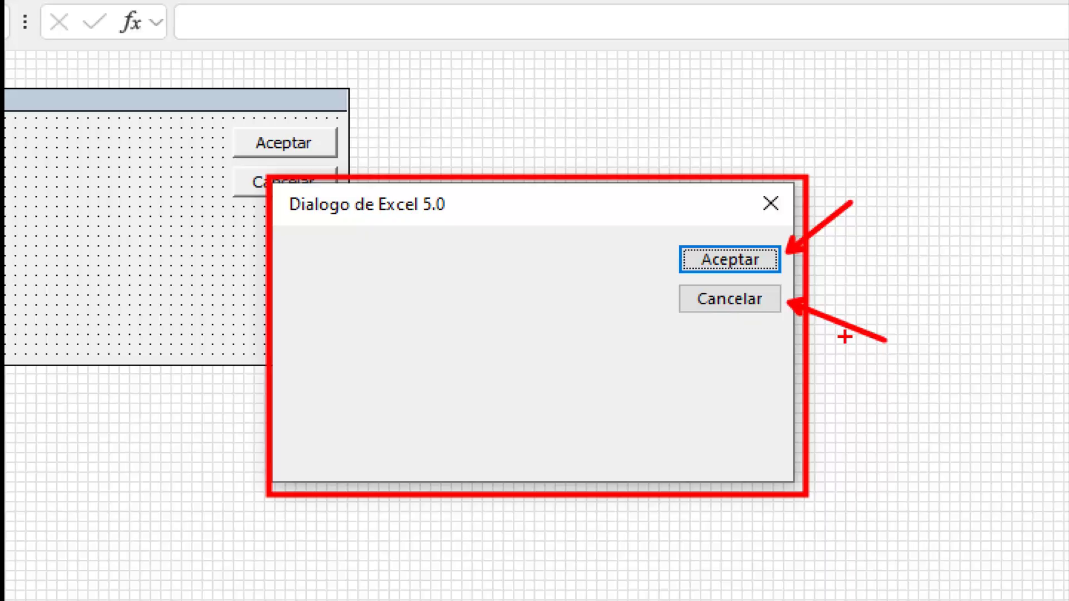
key(Escape)
click(536, 276)
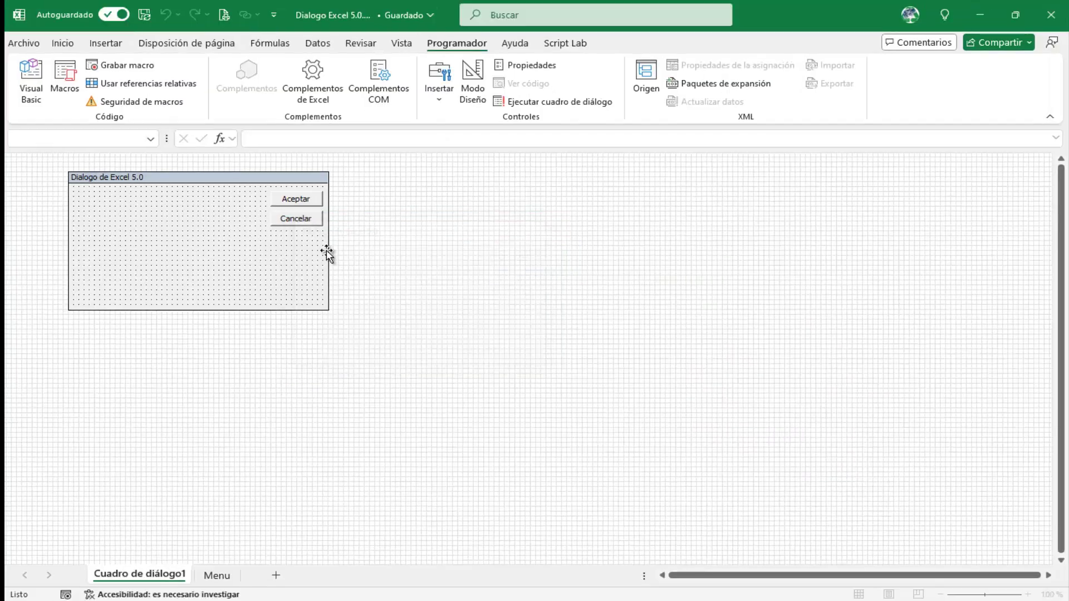
right_click(228, 222)
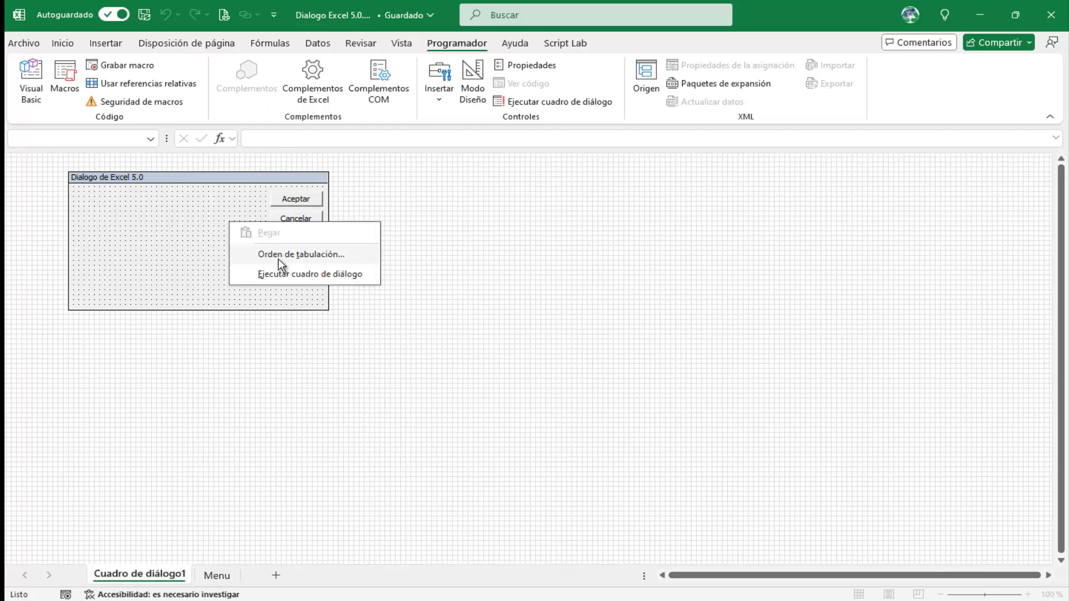
click(272, 270)
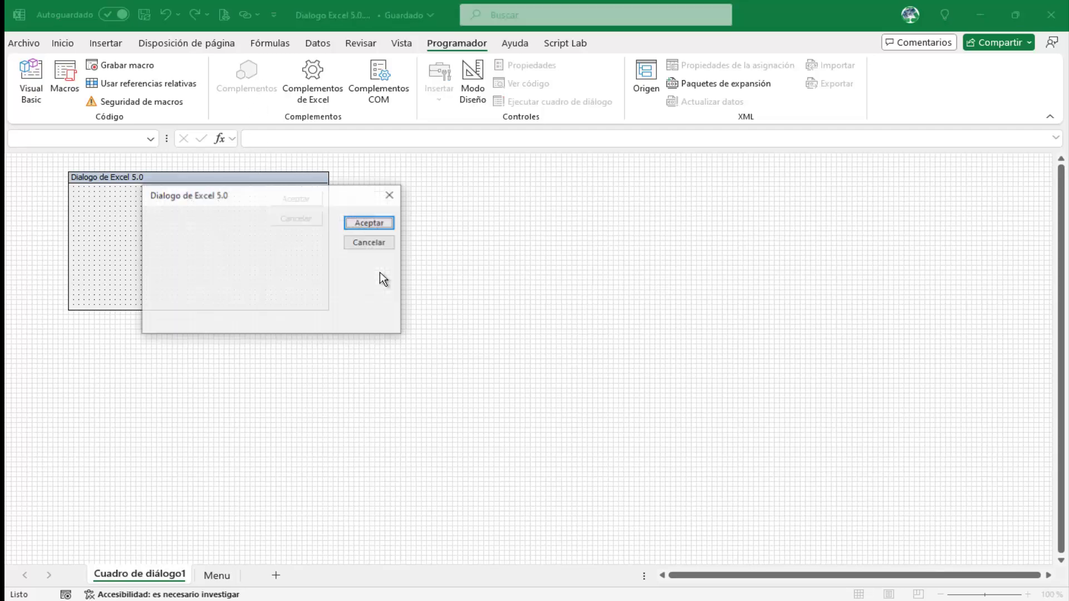
click(380, 226)
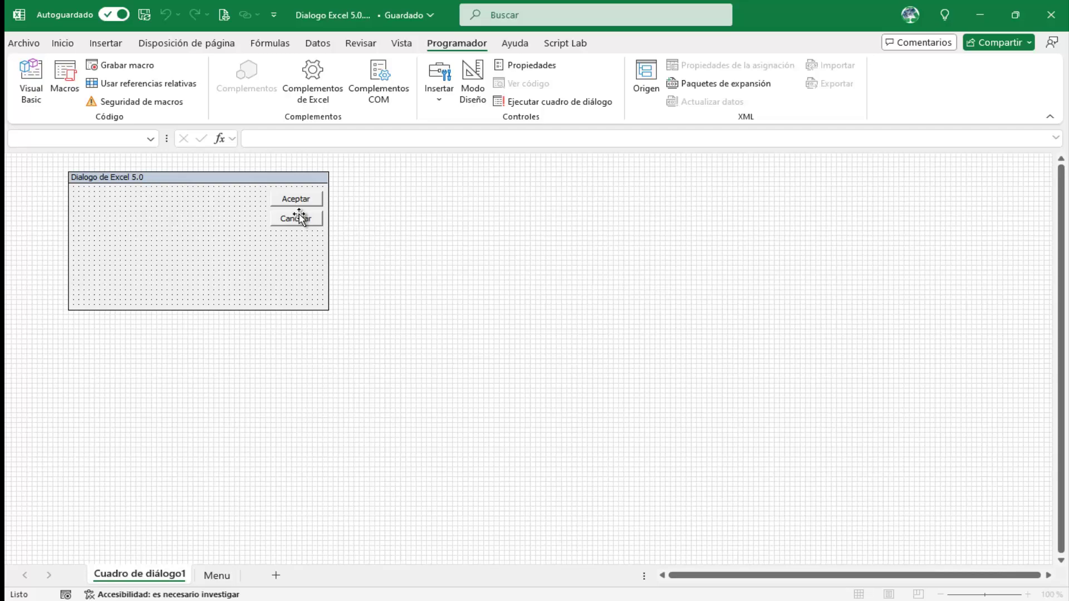
right_click(278, 245)
click(339, 293)
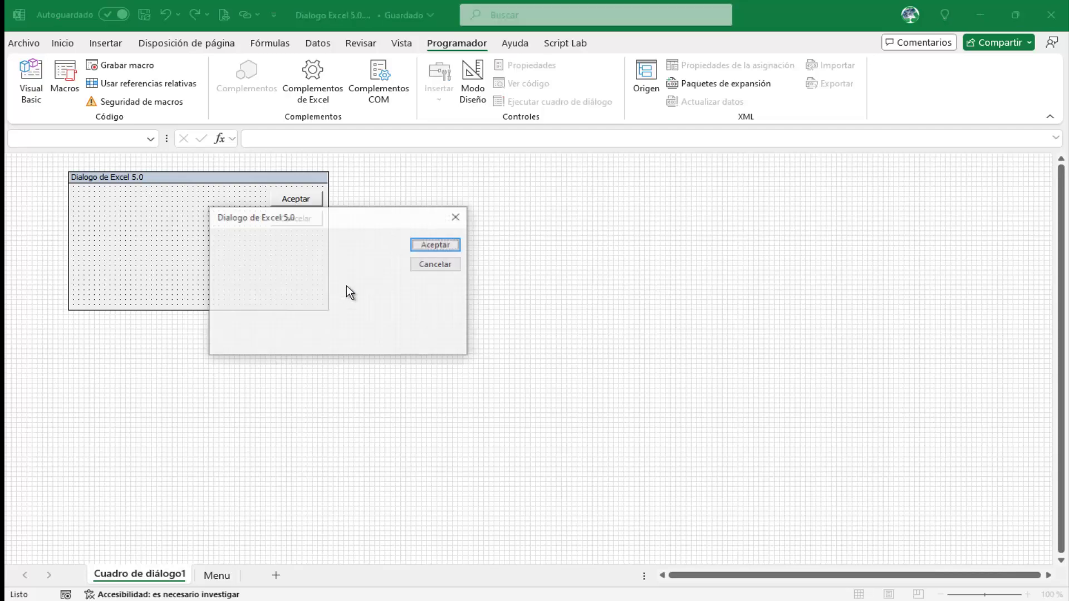
click(439, 266)
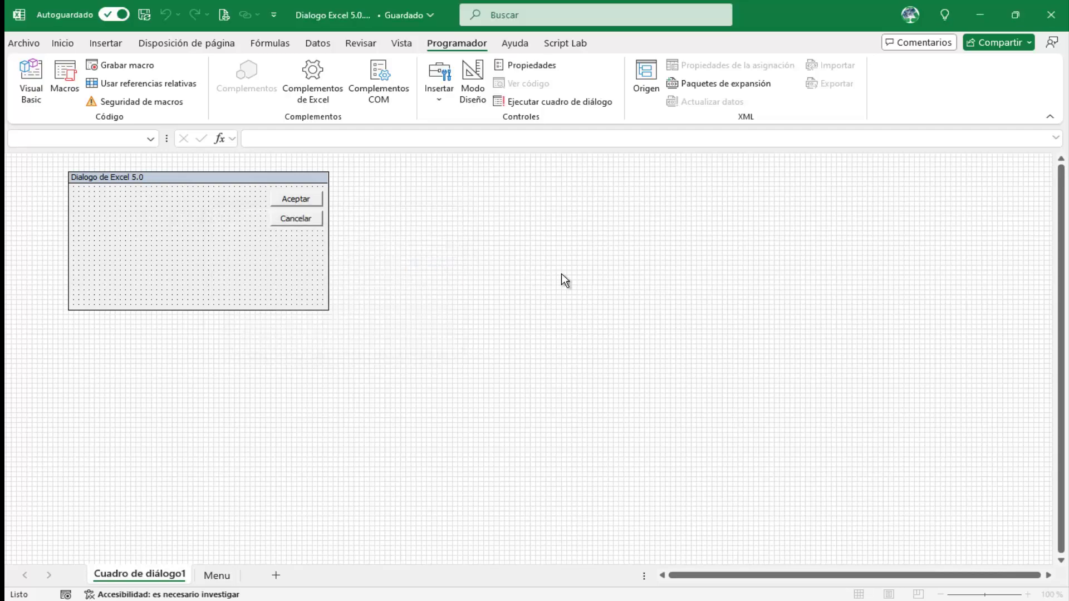
- Rename the Cuadro de diálogo1 sheet tab to 'Cuadro de Dialogo', then check the Menu sheet
double_click(147, 578)
double_click(155, 575)
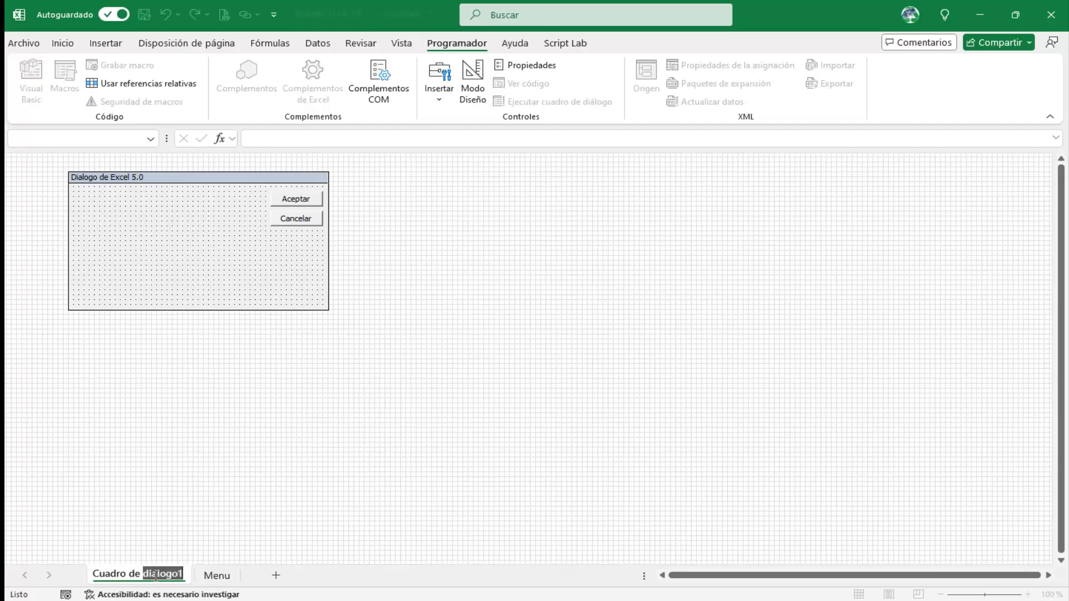
key(BackSpace)
key(BackSpace)
key(BackSpace)
key(BackSpace)
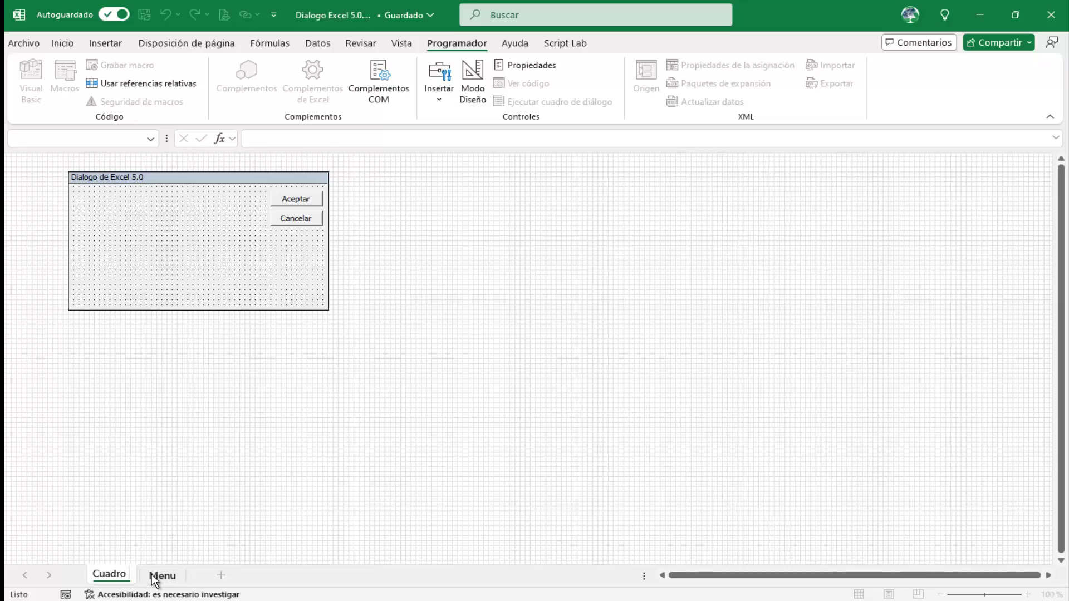
key(BackSpace)
text(Di)
key(BackSpace)
key(BackSpace)
text(de Dia)
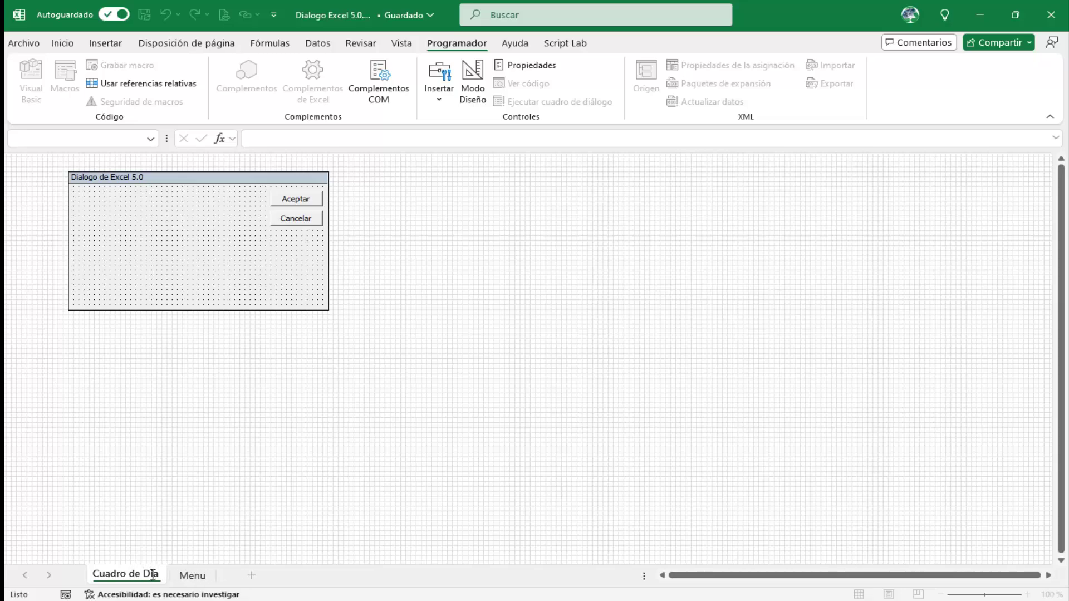
text(logo)
key(Return)
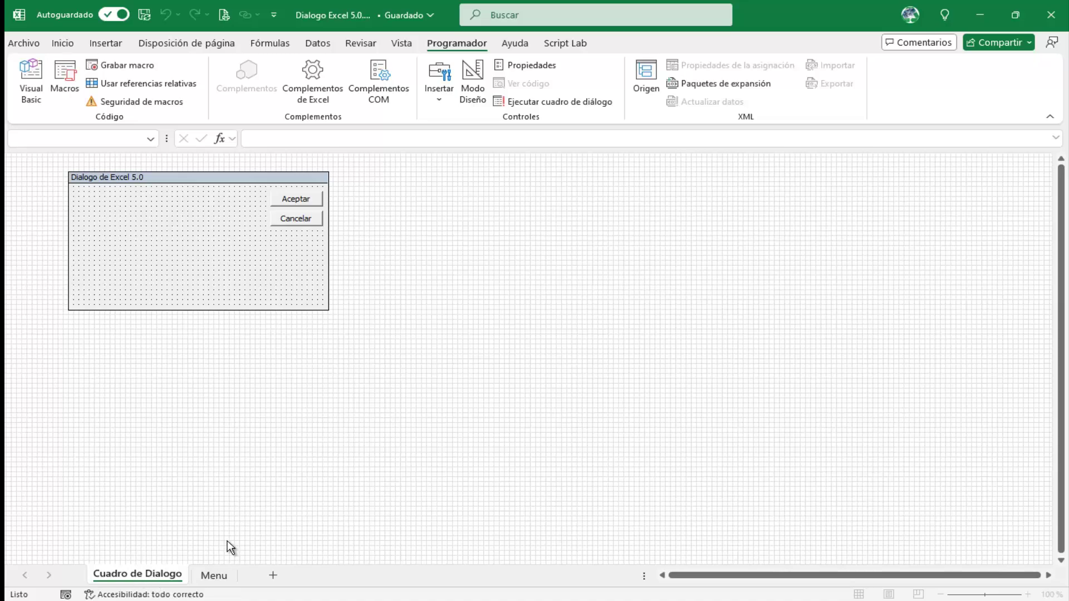
click(217, 576)
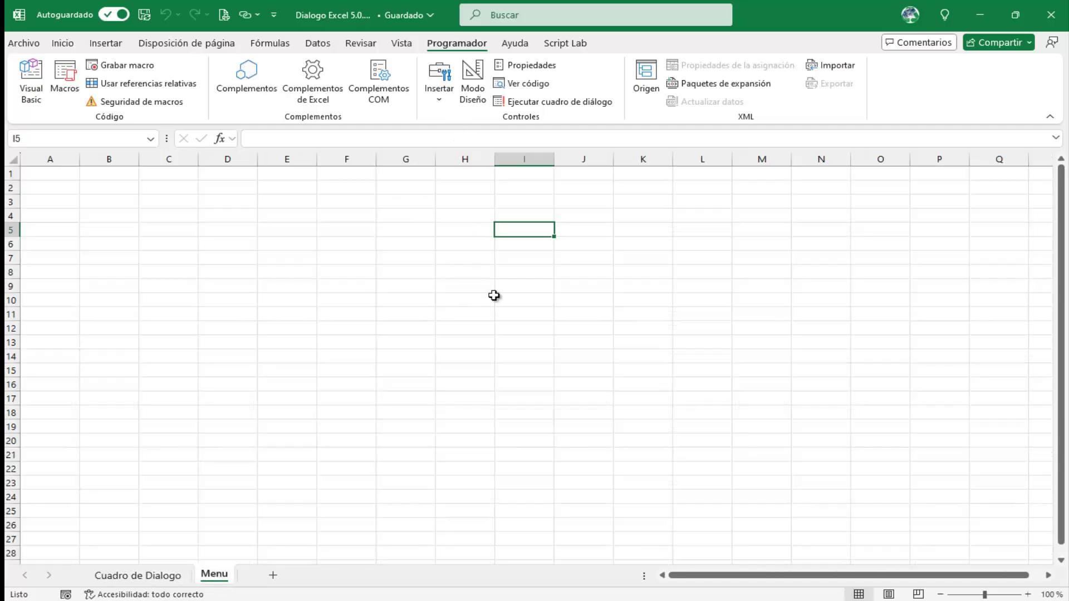
click(176, 579)
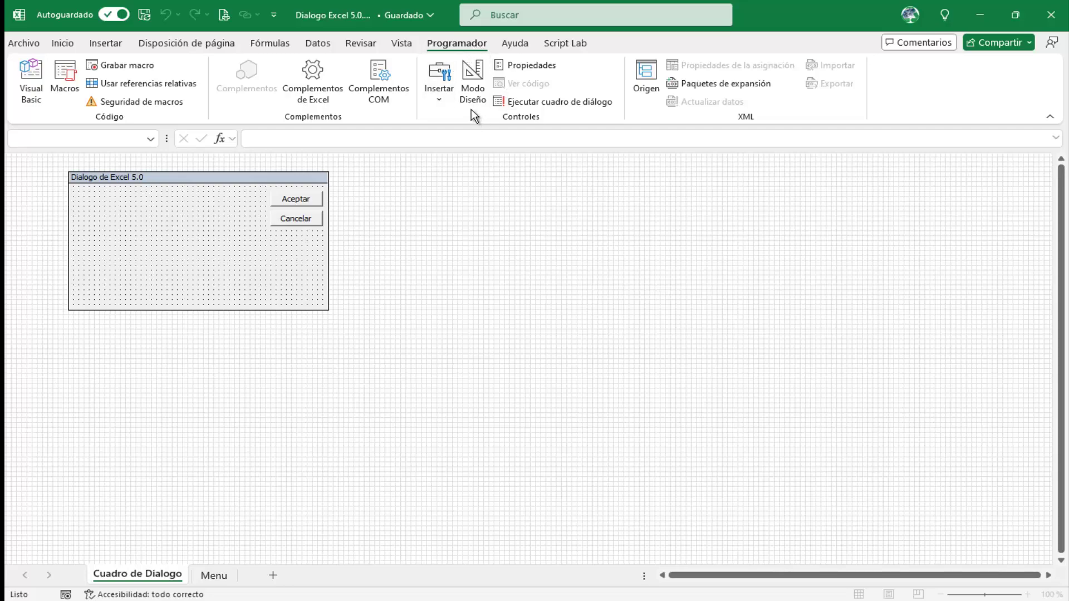
- Switch to the Menu sheet and open the Programador Insertar palette of Form and ActiveX controls
click(442, 105)
click(439, 99)
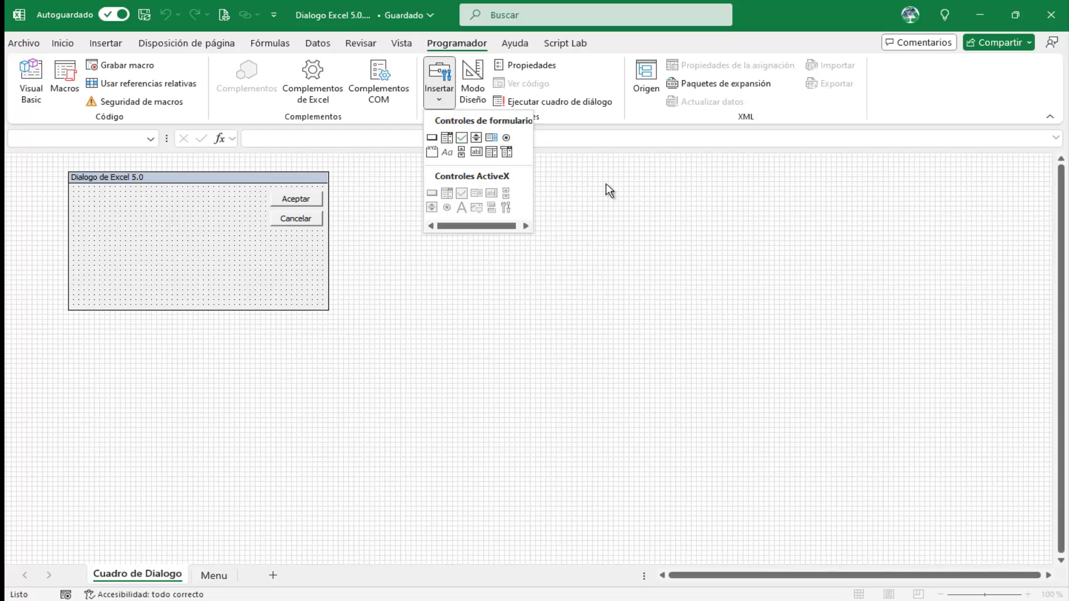
click(221, 578)
click(221, 577)
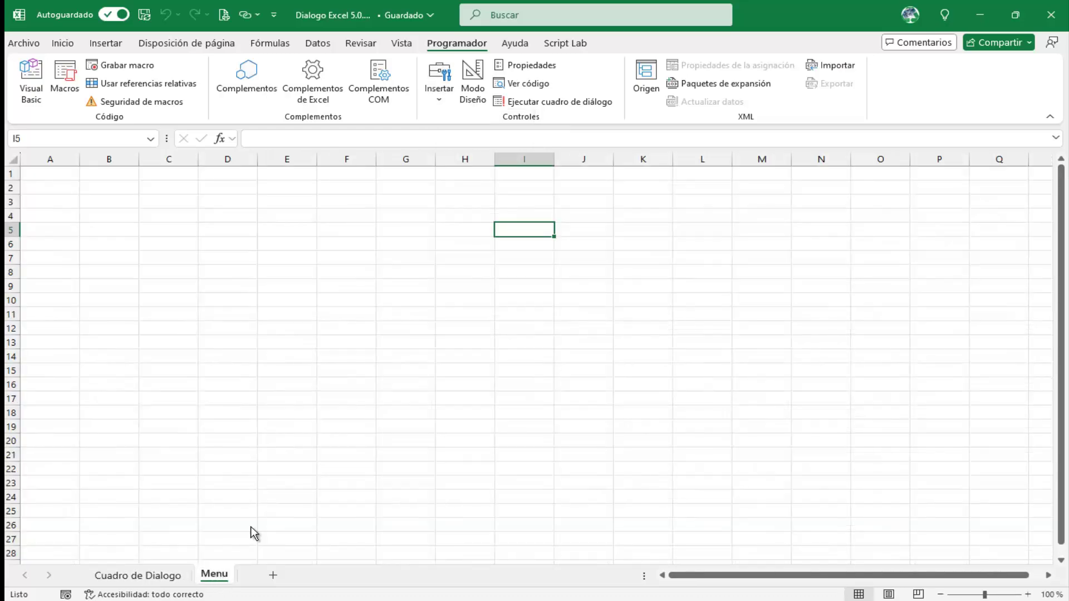
click(438, 83)
click(161, 577)
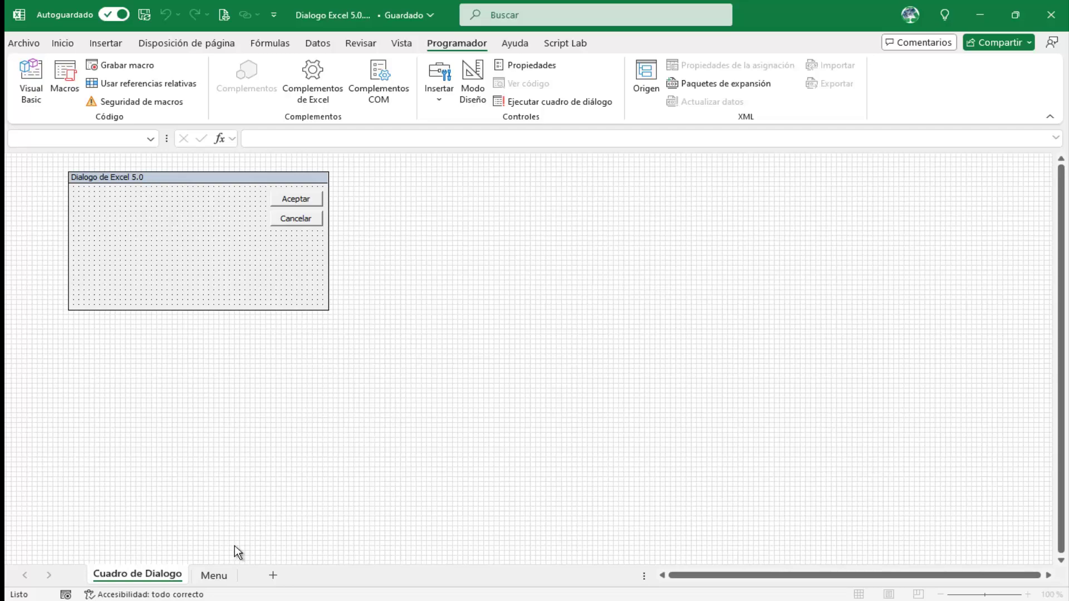
click(224, 576)
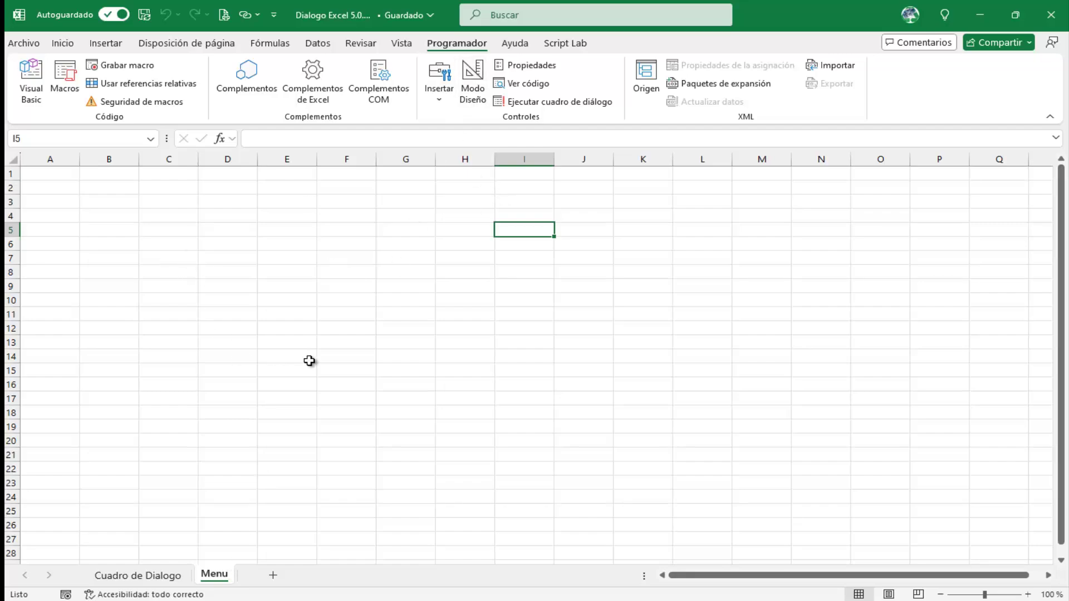
click(439, 100)
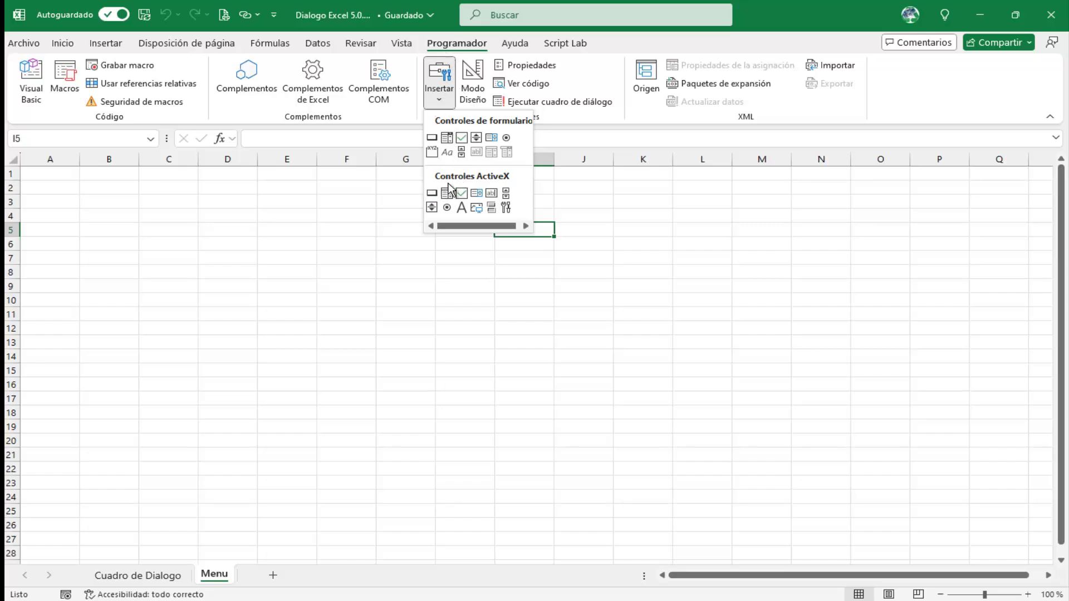
- Draw an ActiveX command button over C3:D4, named btnFormulario with caption Formulario
click(432, 193)
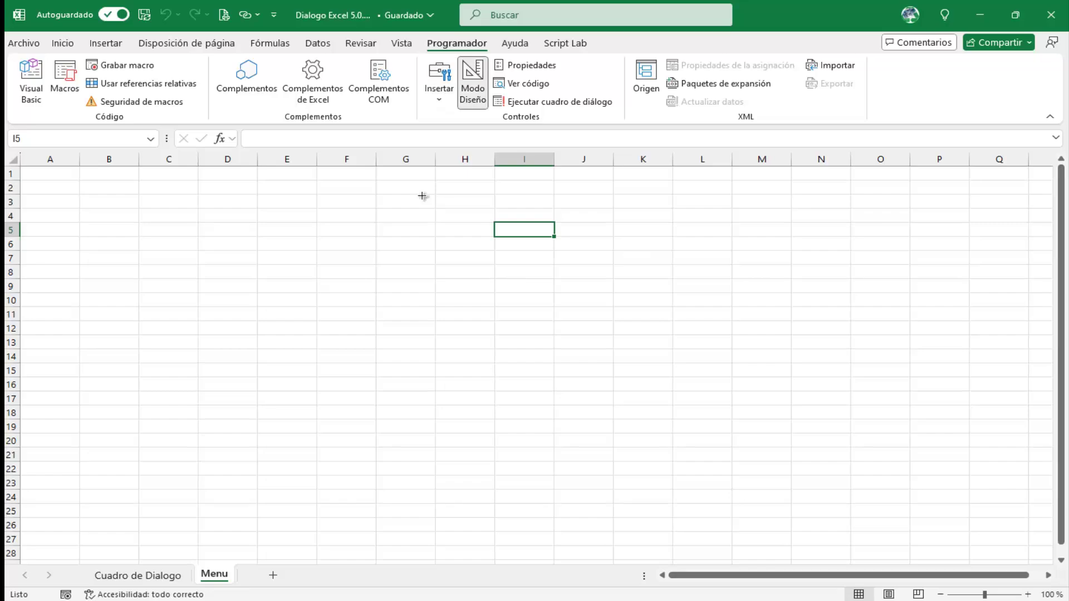
drag(171, 191, 271, 220)
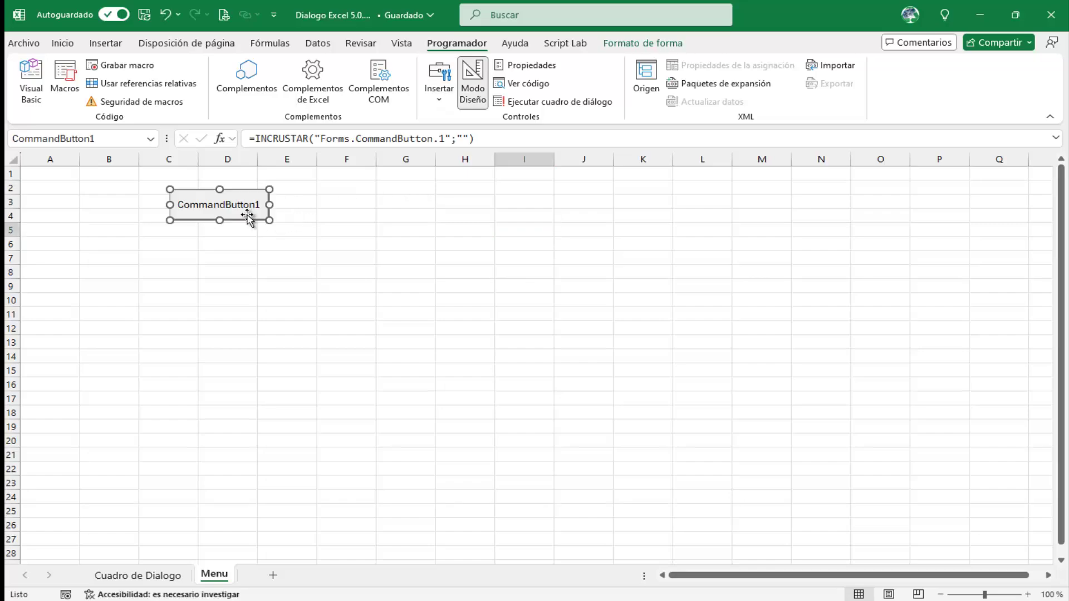
right_click(250, 215)
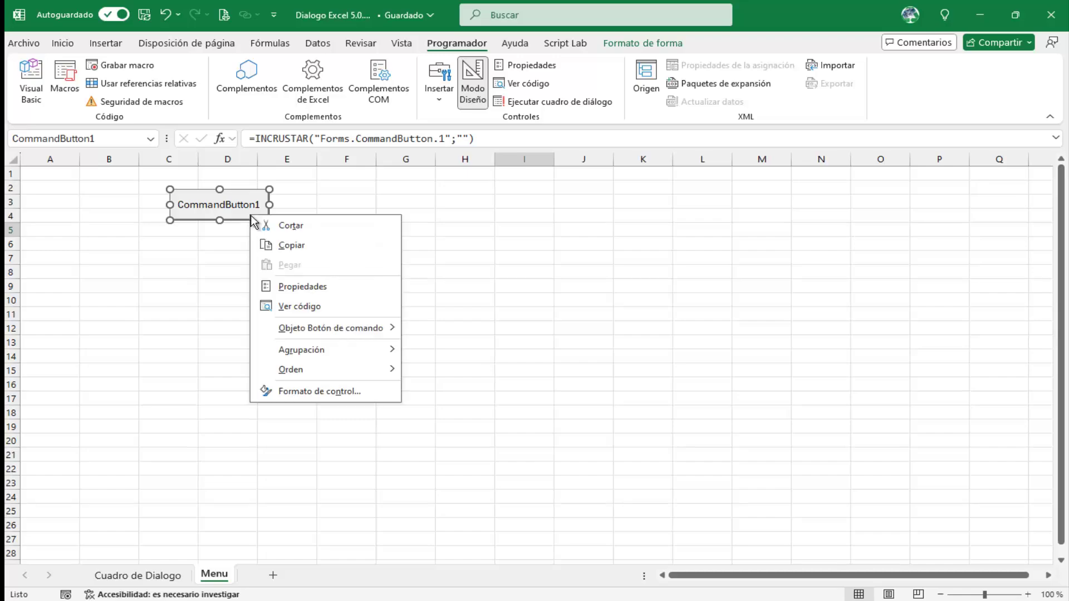
click(323, 287)
click(190, 118)
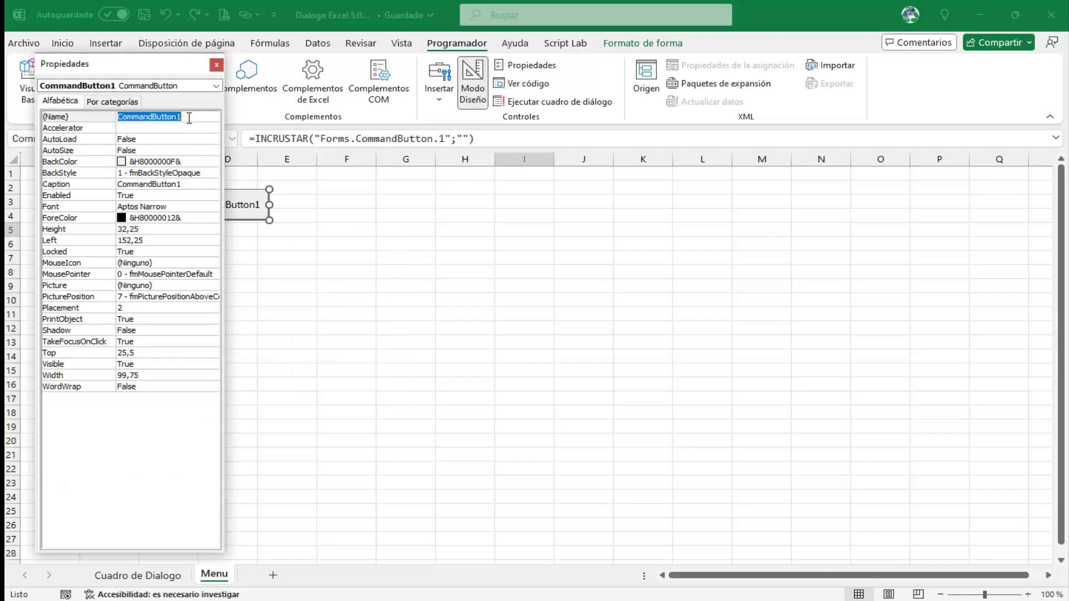
text(btnFormulario)
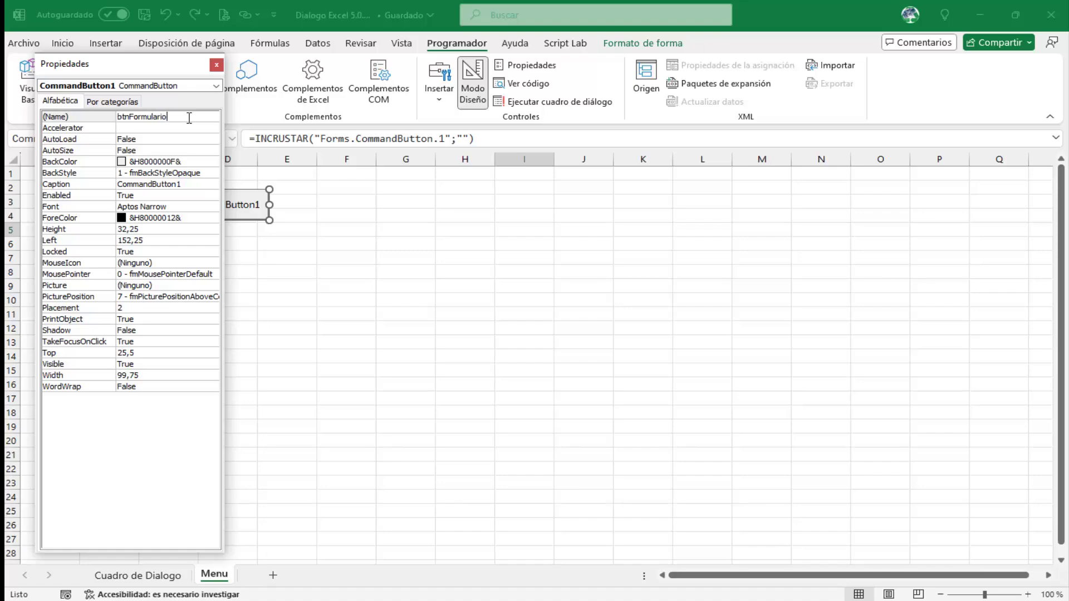
key(Return)
click(196, 185)
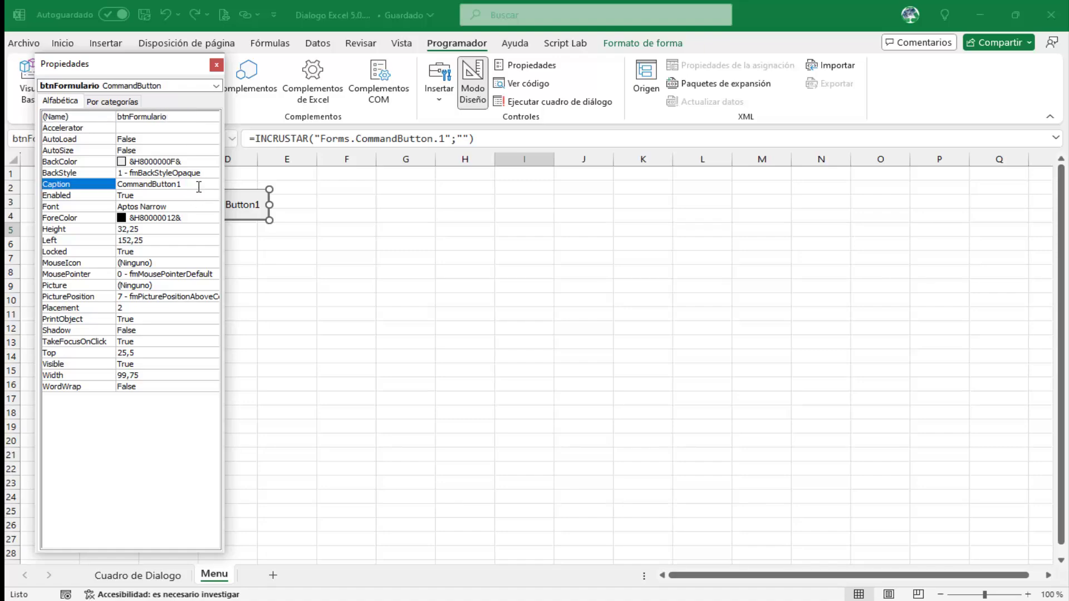
text(For)
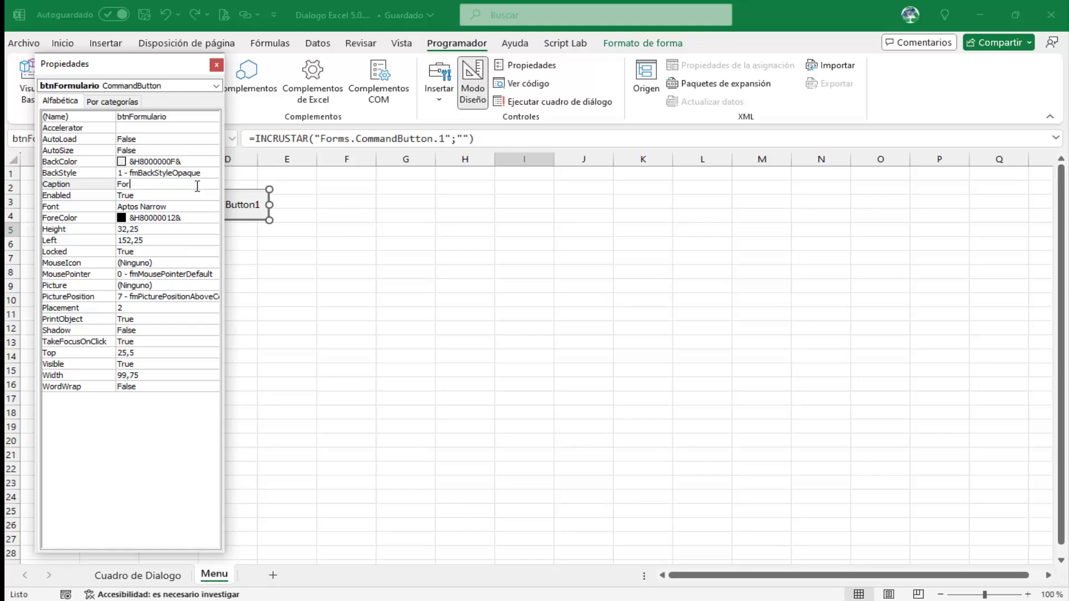
text(mulario)
key(Return)
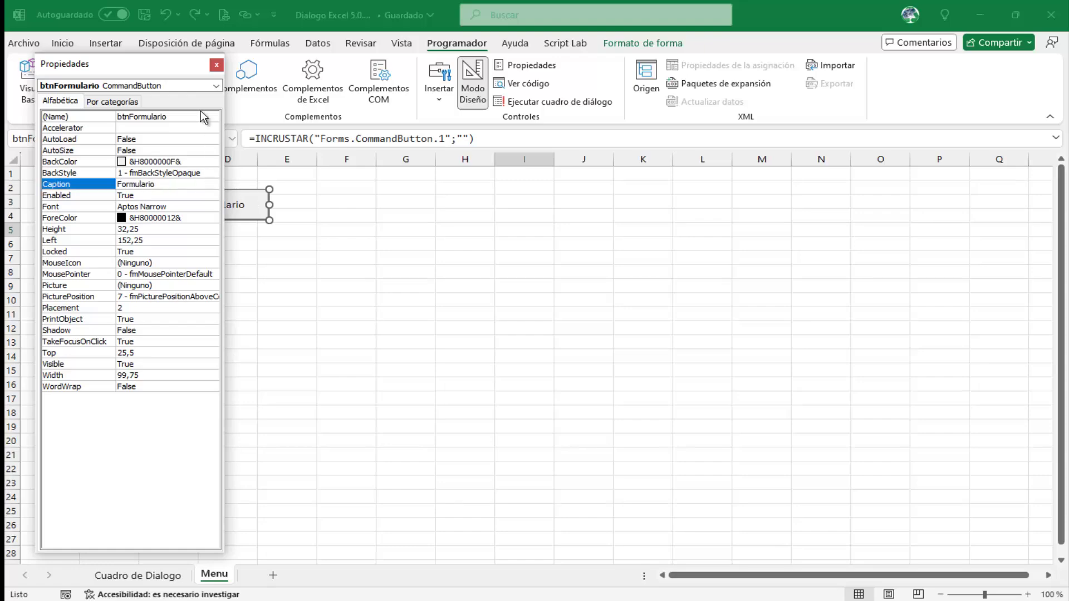
click(217, 65)
- Set the Formulario button to not move or resize with cells and not print
right_click(251, 193)
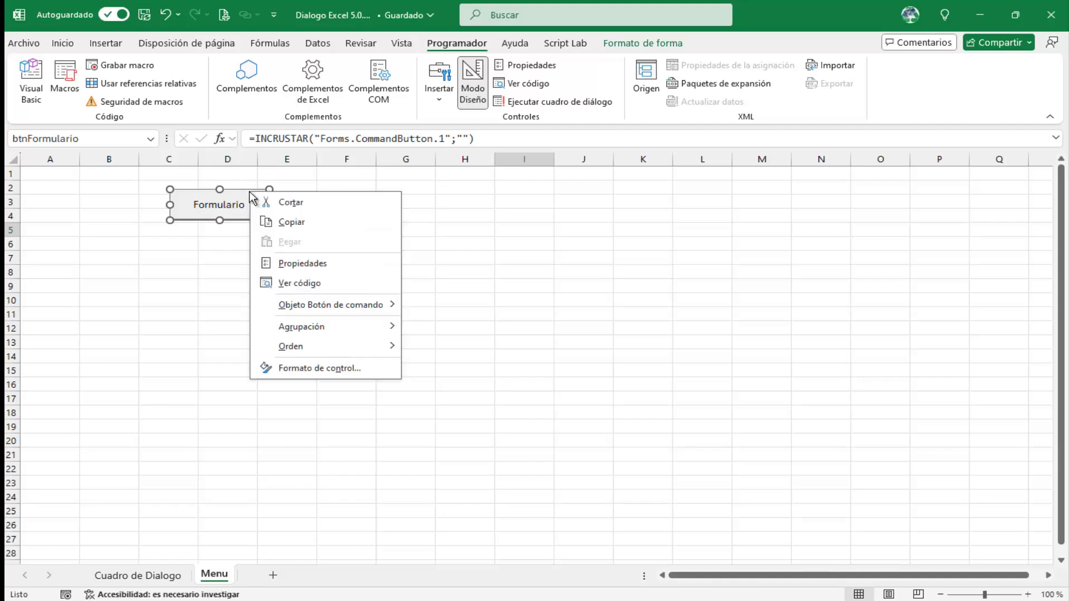
click(351, 368)
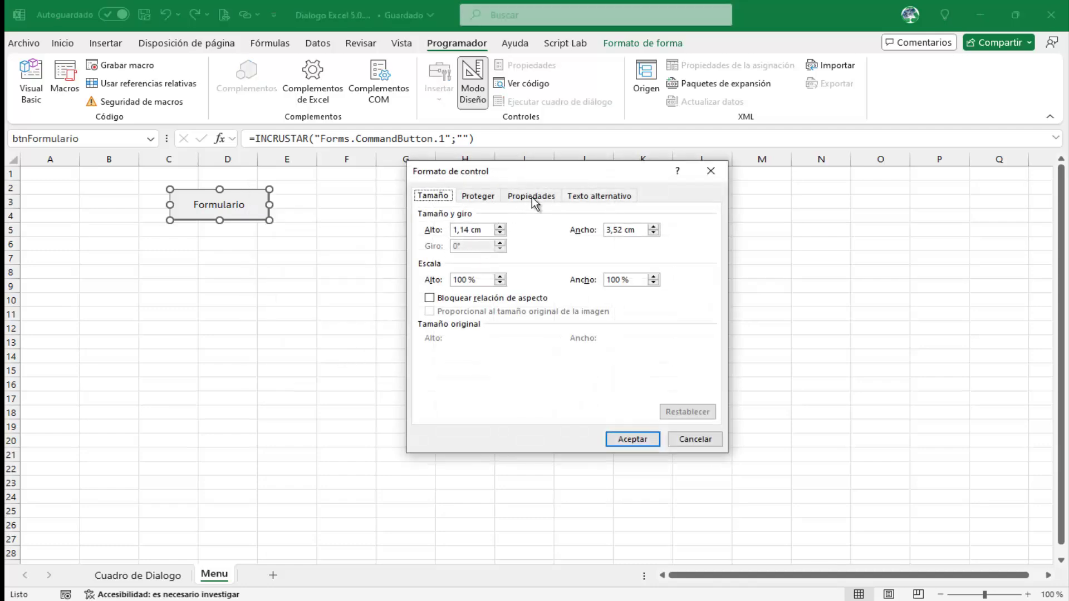
click(532, 195)
click(473, 256)
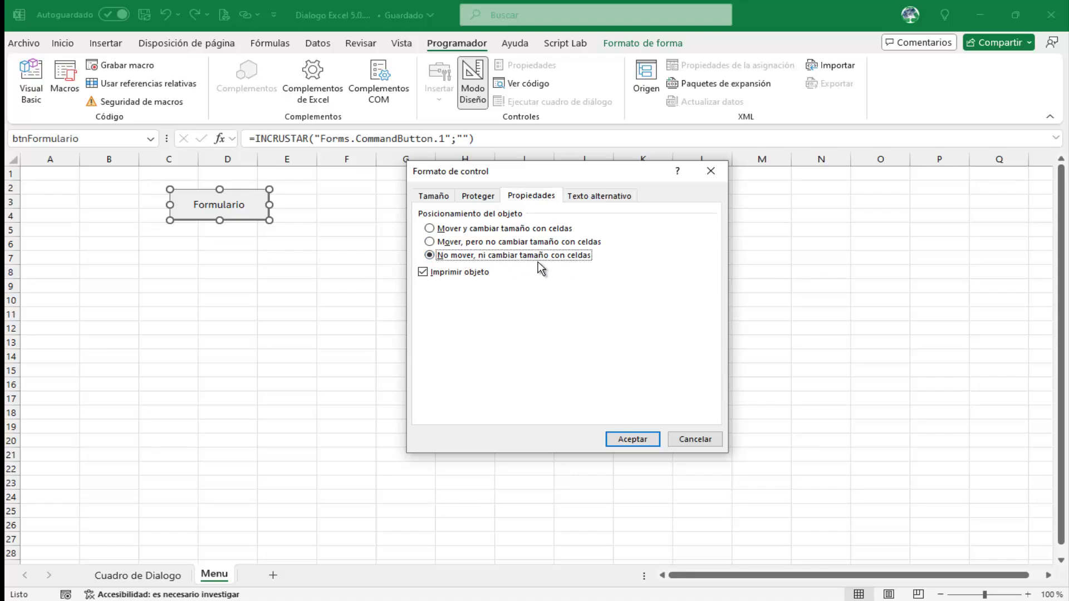
click(470, 272)
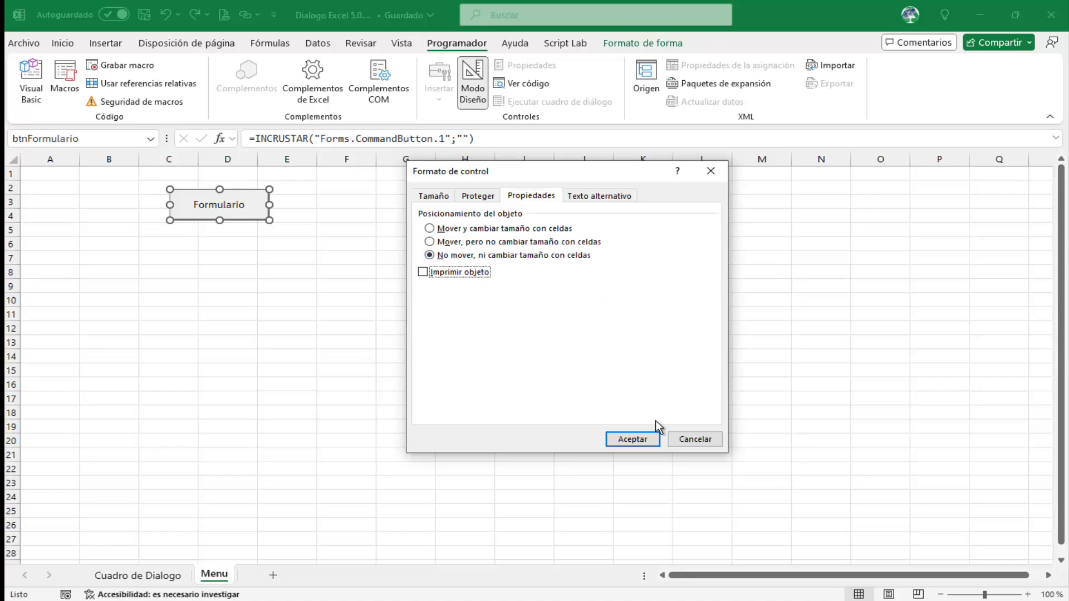
click(634, 437)
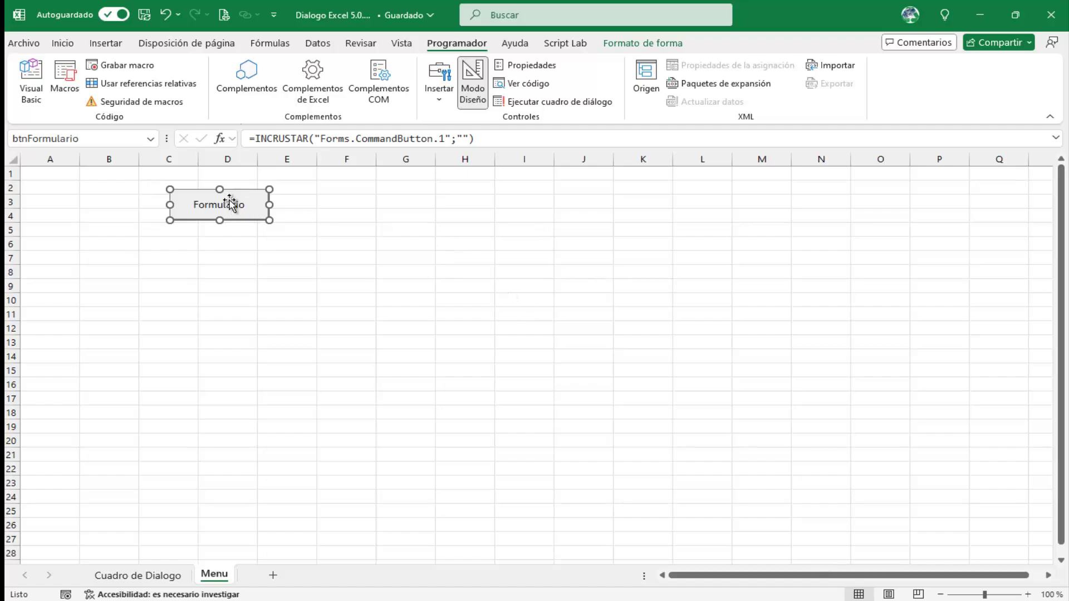
- Open the button's Click procedure and declare Dim Dlg As Object
double_click(249, 204)
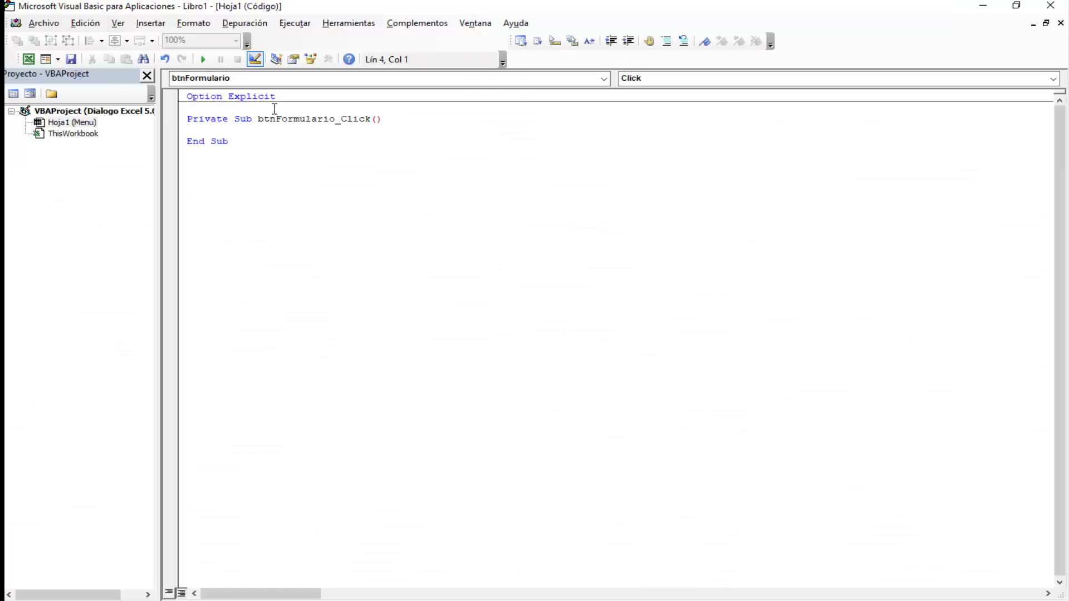
key(Delete)
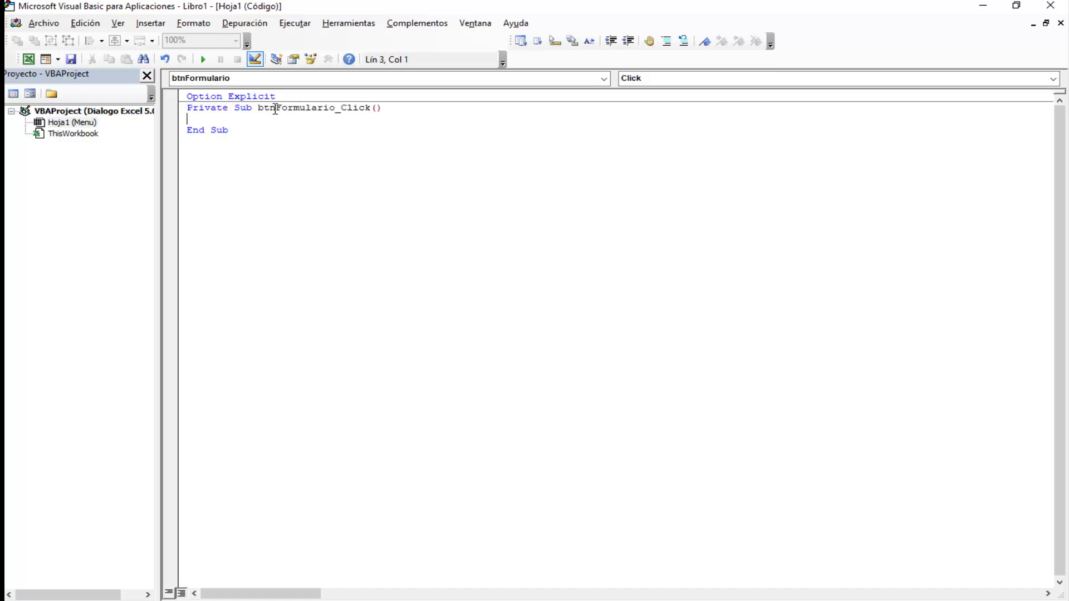
key(Return)
key(Return)
key(Up)
key(Up)
text(dim)
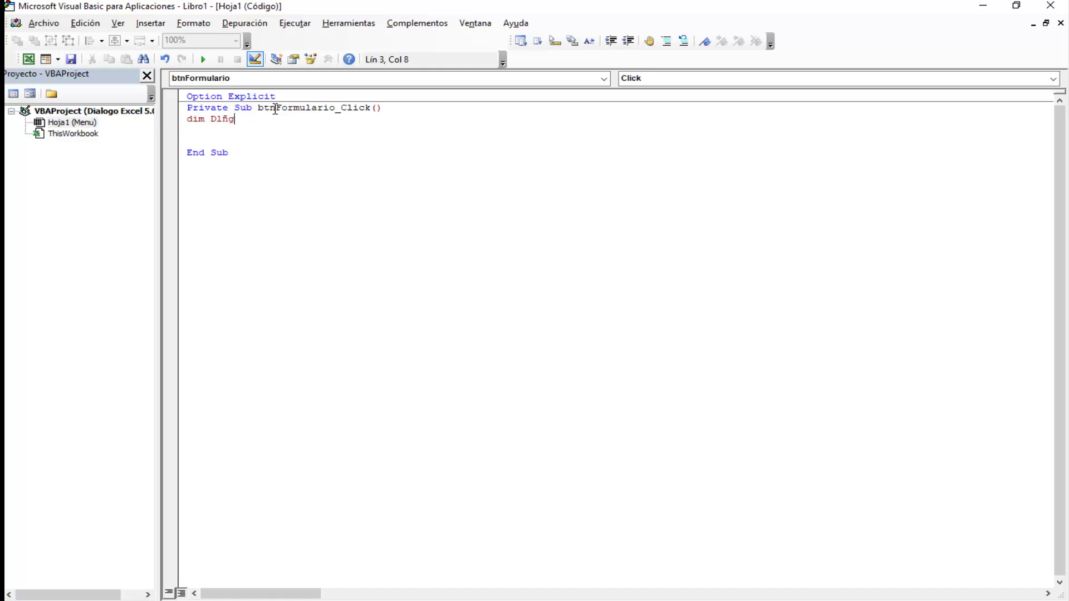
key(BackSpace)
key(BackSpace)
text(as o)
key(Tab)
key(Return)
key(Down)
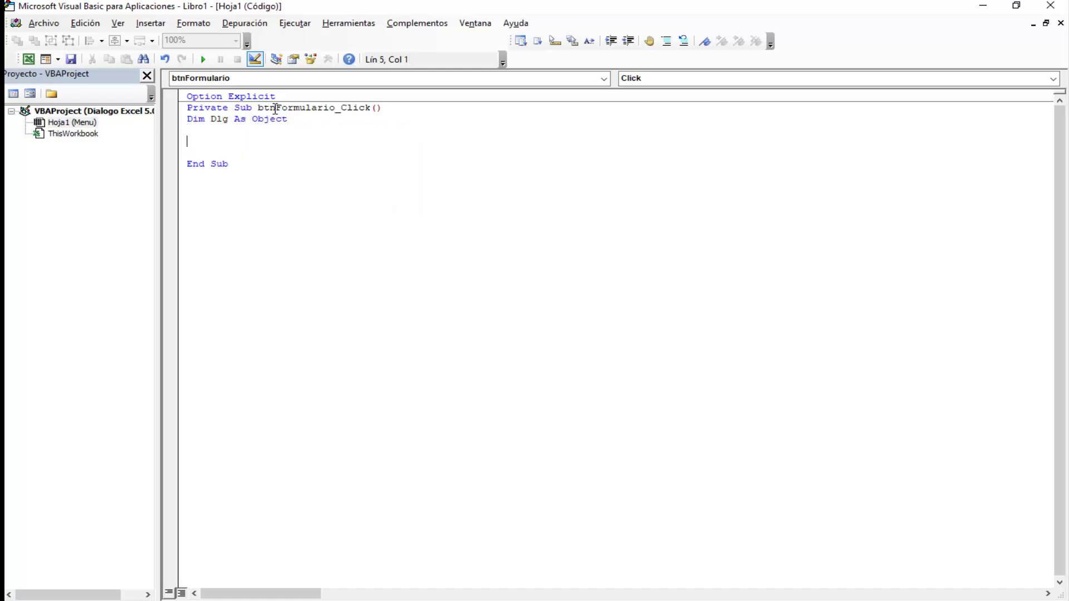
key(Return)
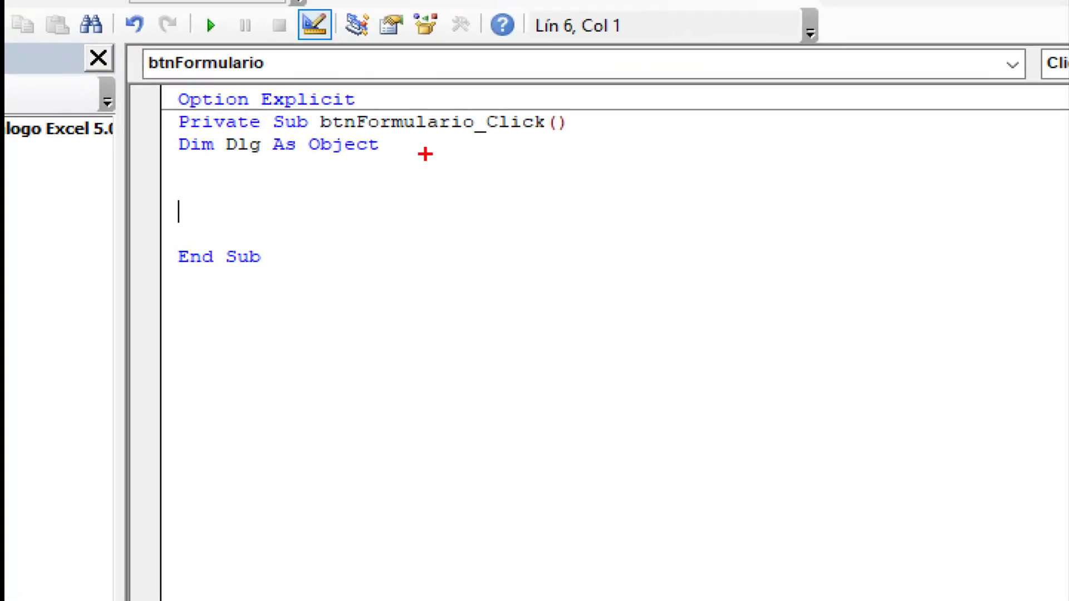
- Add the line Set Dlg = Application.DialogSheets("") with the cursor left between the quotes
mouse_move(151, 104)
mouse_down()
mouse_move(551, 243)
mouse_move(896, 309)
mouse_up()
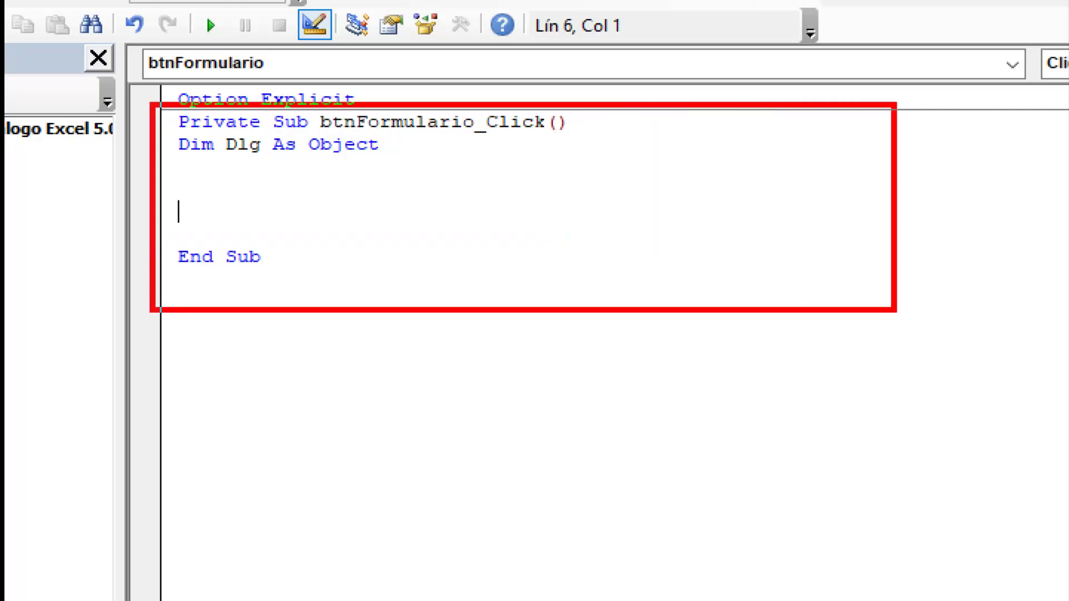
drag(362, 161, 426, 215)
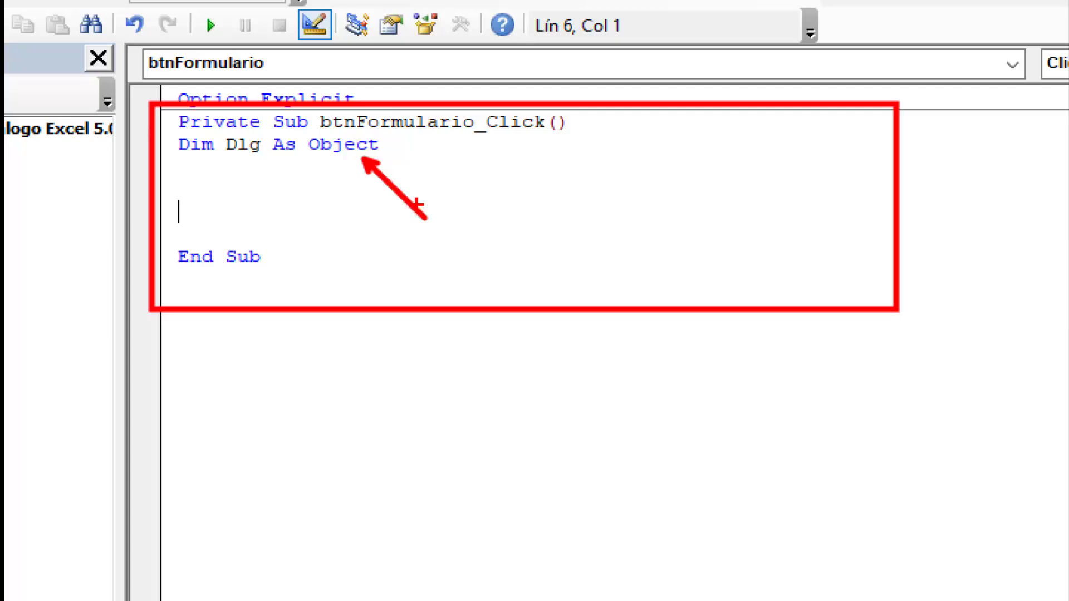
key(Escape)
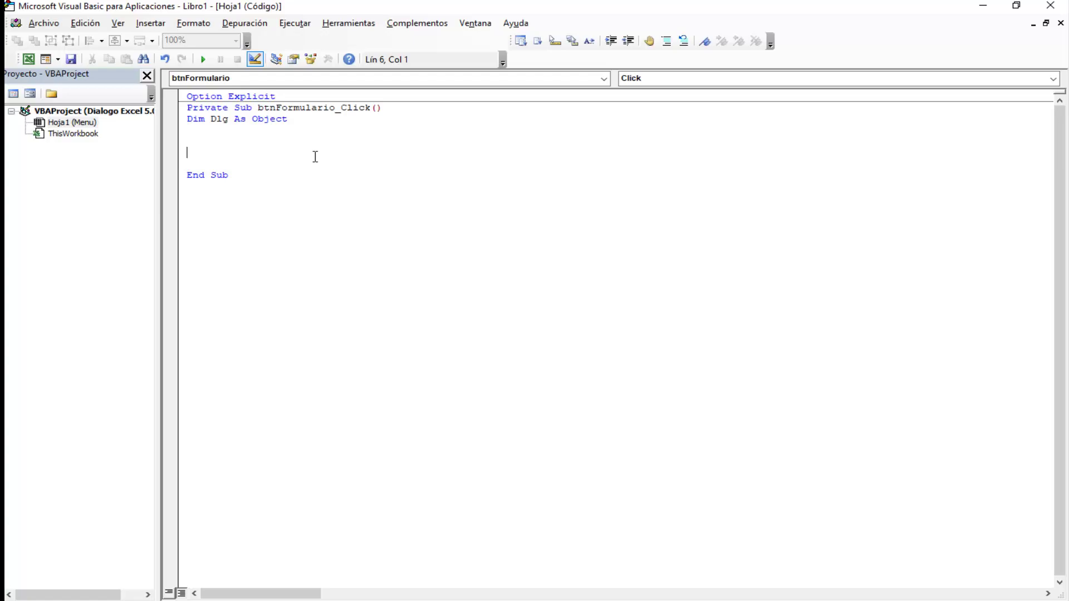
text(set dlg=)
text(applicartio)
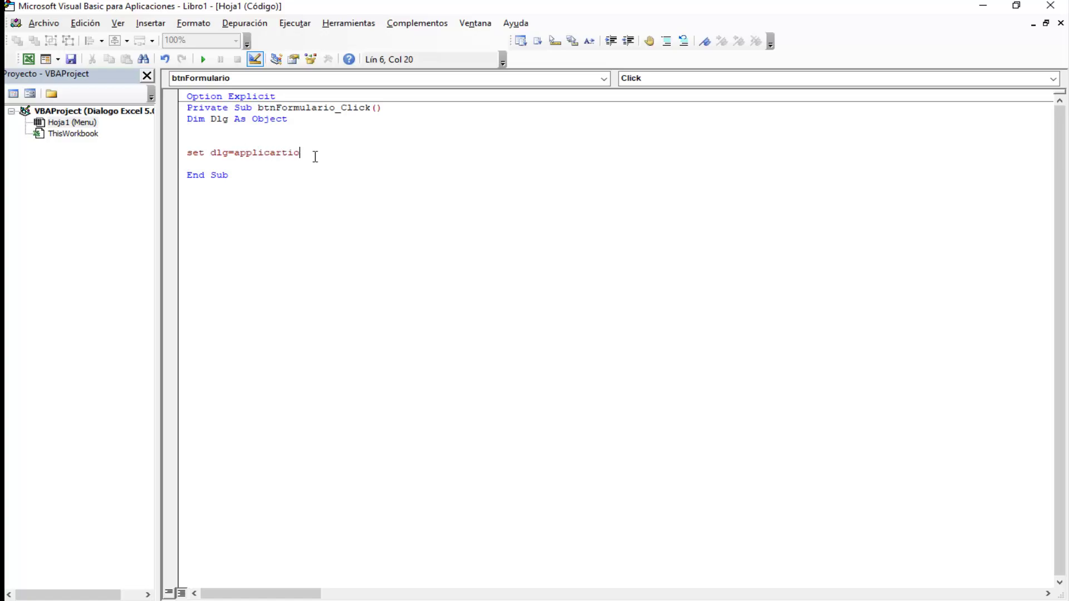
key(BackSpace)
key(BackSpace)
key(BackSpace)
text(ti)
text(on.D)
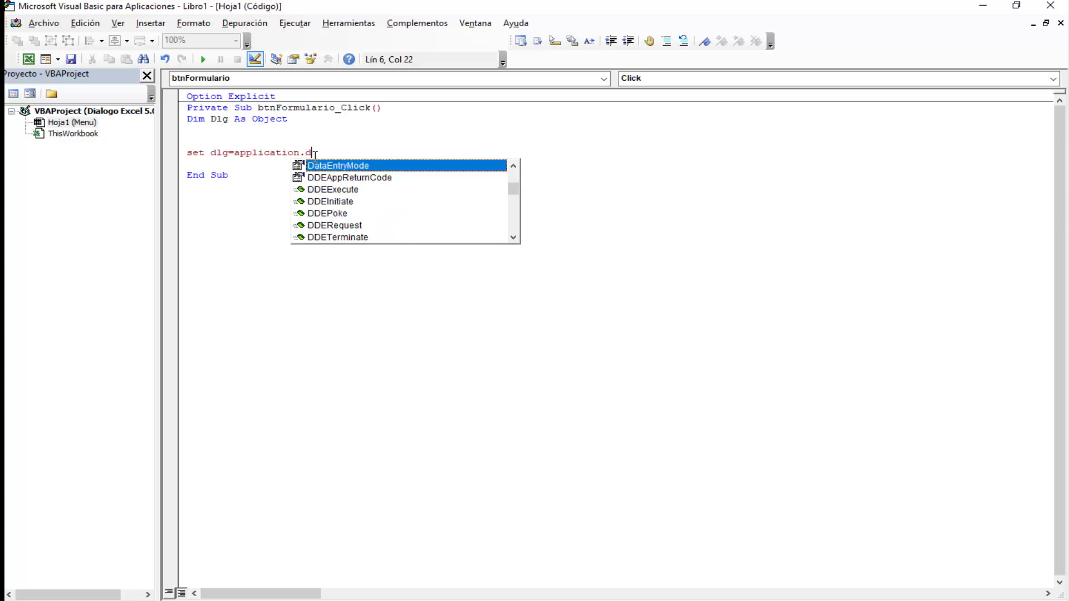
text(ia)
key(Tab)
text(he)
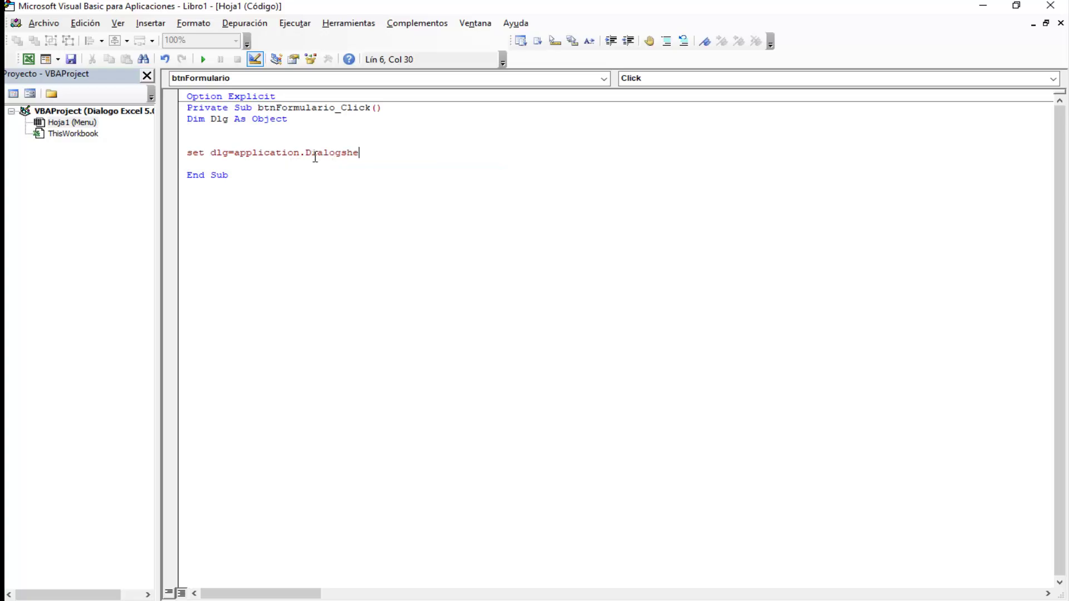
text(ets(""))
key(Left)
text("")
key(Left)
key(Down)
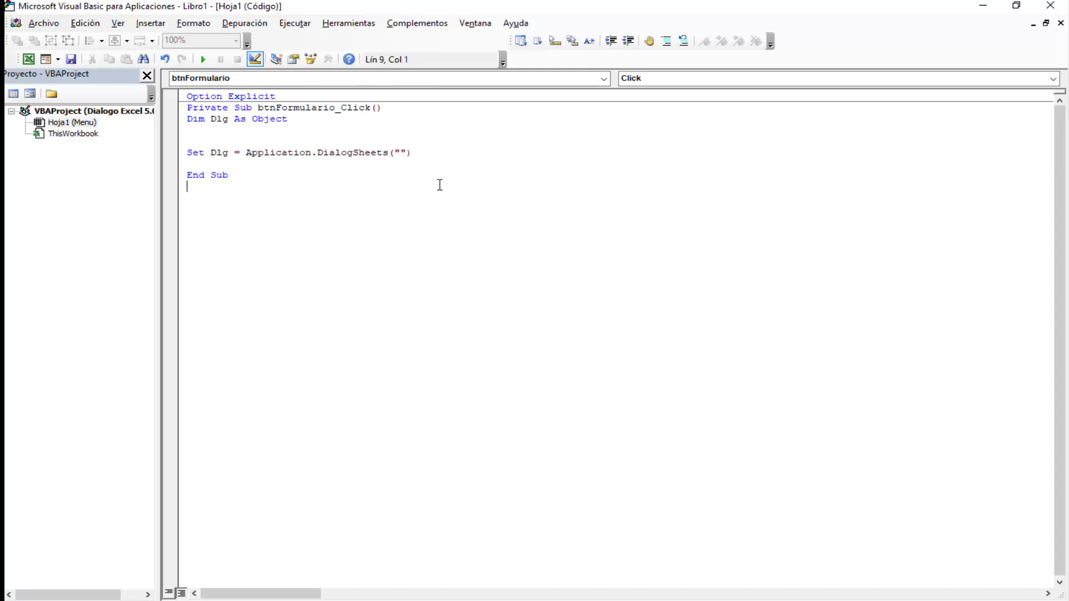
key(Up)
key(Right)
key(Right)
- Copy the 'Cuadro de Dialogo' sheet tab name in Excel and return to the Visual Basic editor
click(29, 59)
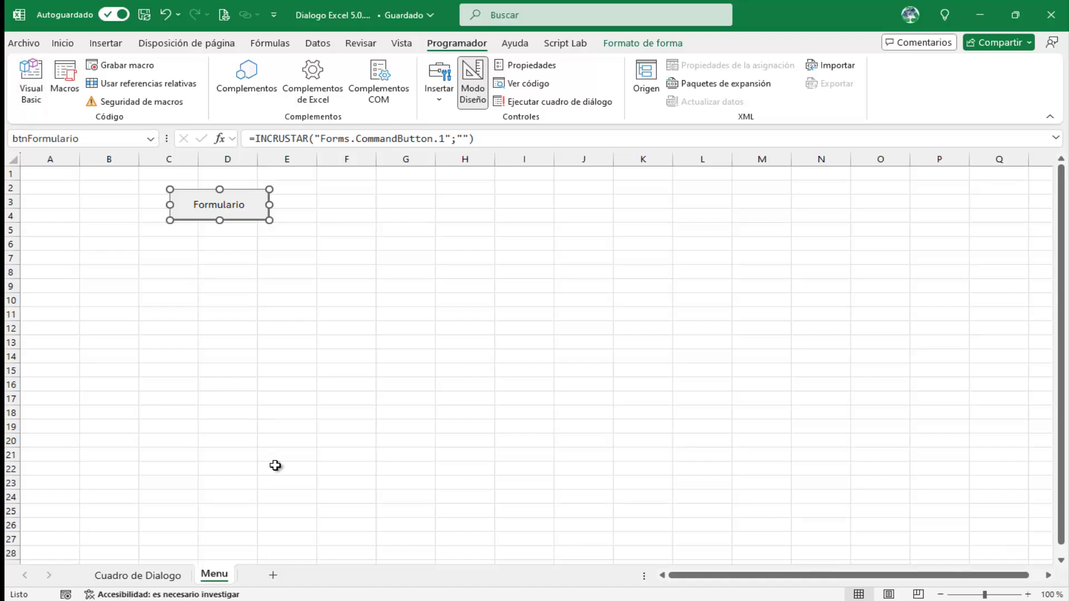
click(149, 576)
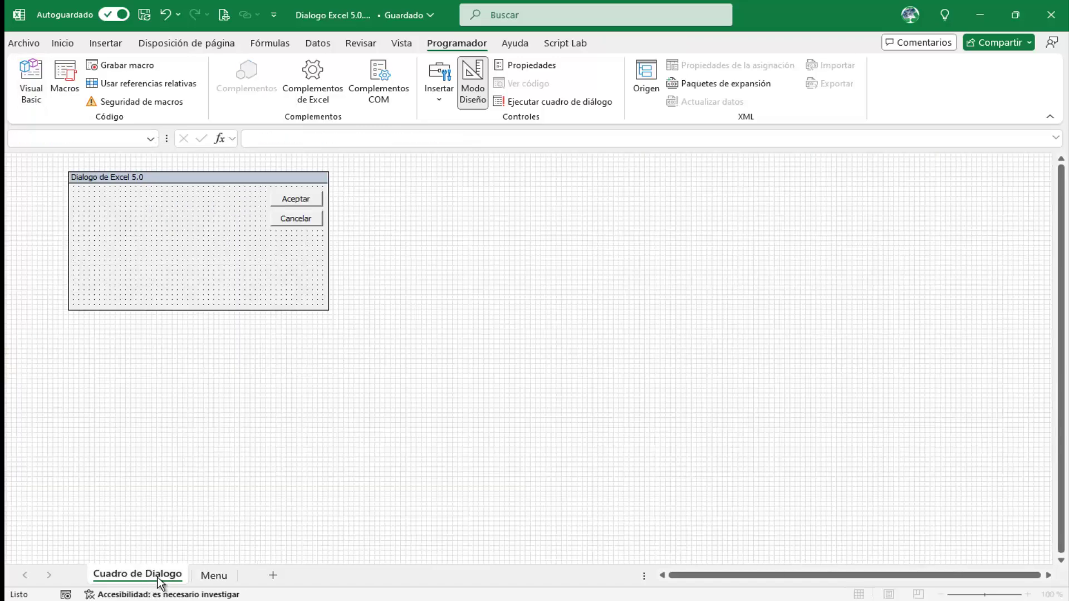
double_click(159, 579)
key(ctrl+c)
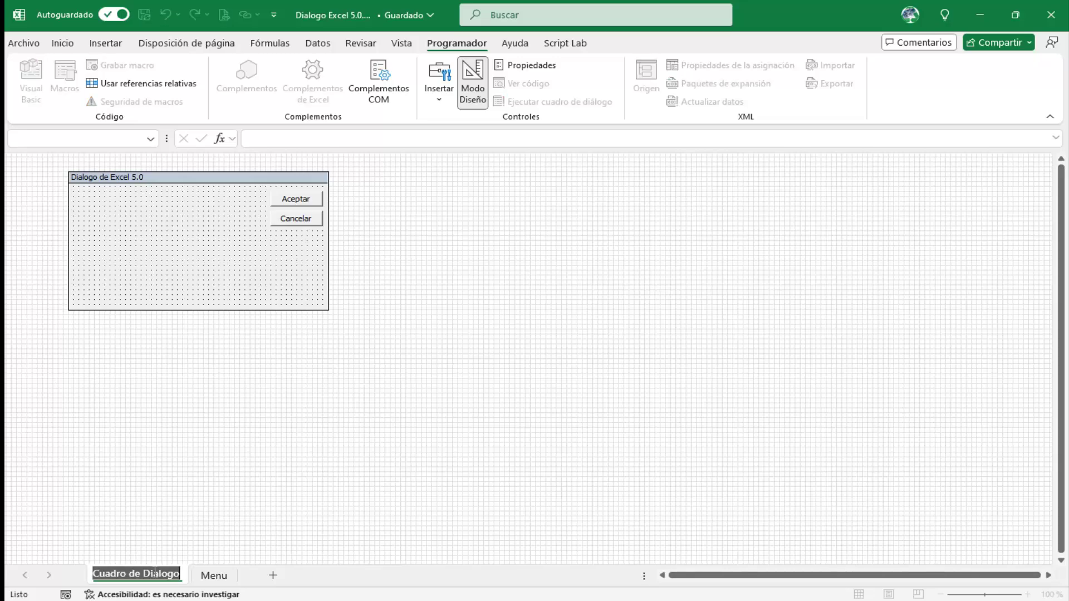
double_click(155, 572)
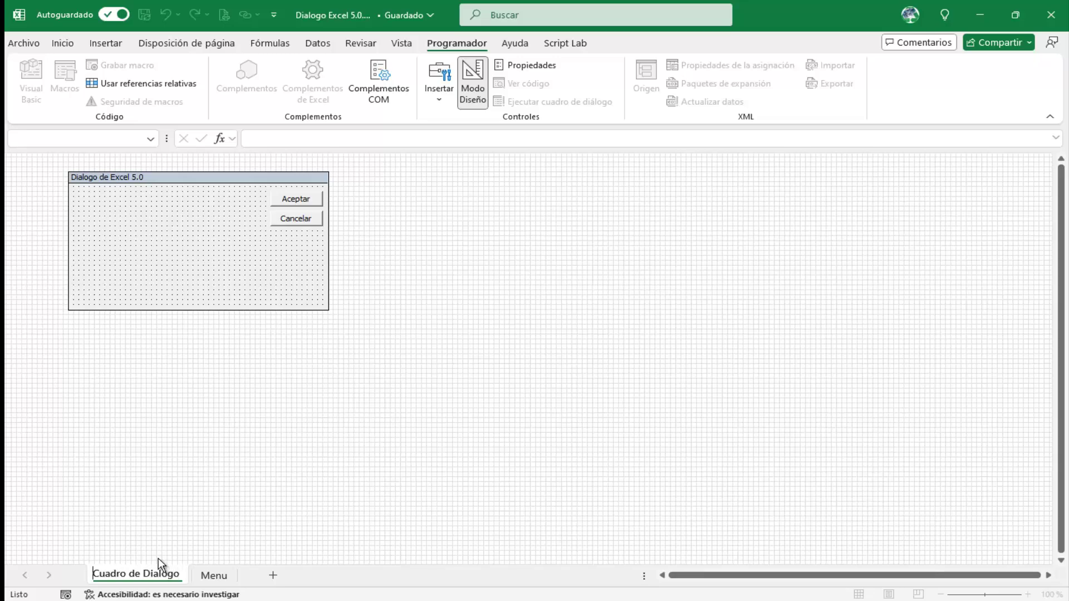
key(shift+Right)
key(shift+Right)
key(shift+Right)
key(shift+Right)
key(shift+Right)
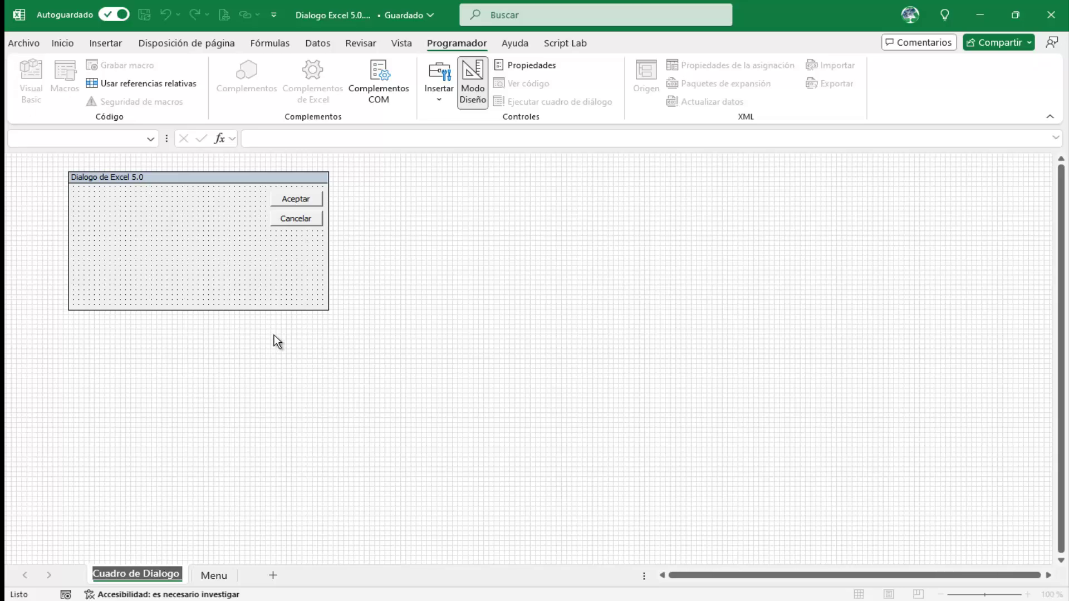
key(Return)
click(31, 81)
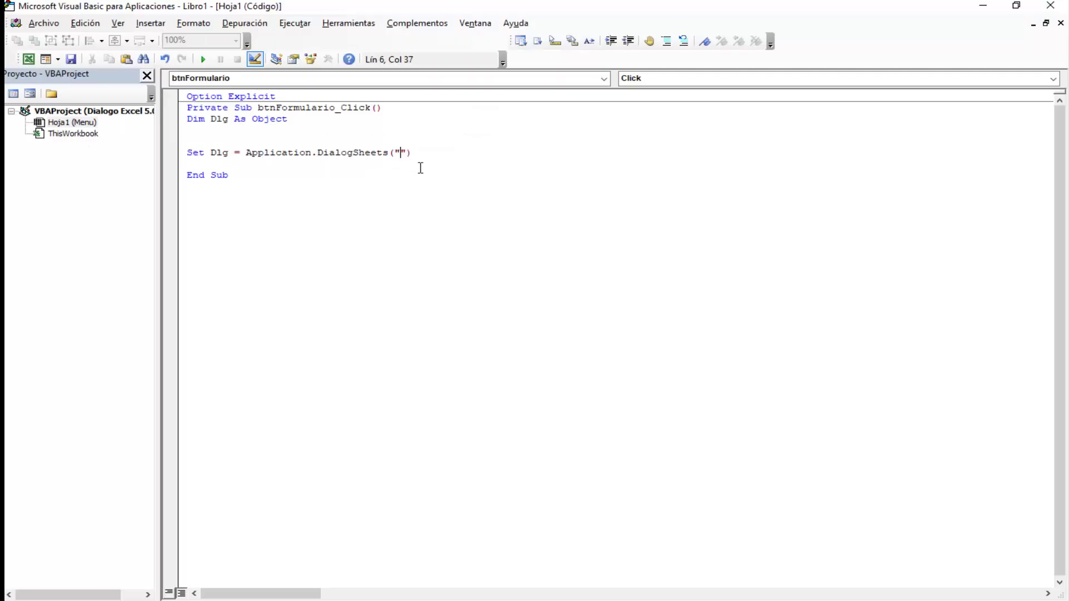
- Paste 'Cuadro de Dialogo' into DialogSheets("") and add a With Dlg / .Show / End With block
key(ctrl+v)
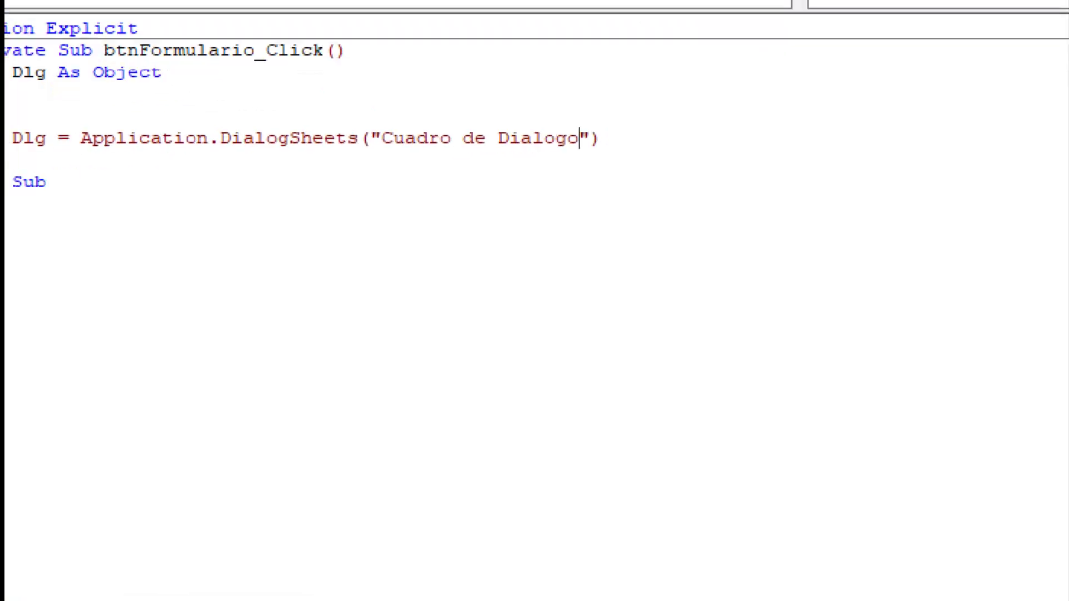
click(544, 150)
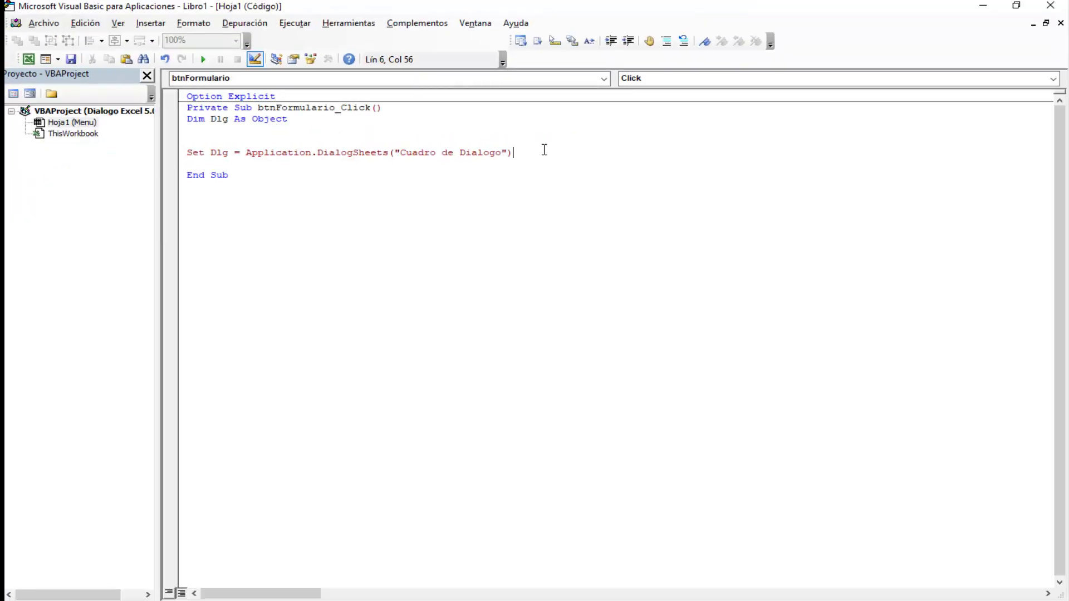
key(Return)
key(Return)
key(Return)
key(Up)
text(wit)
text(Dlg)
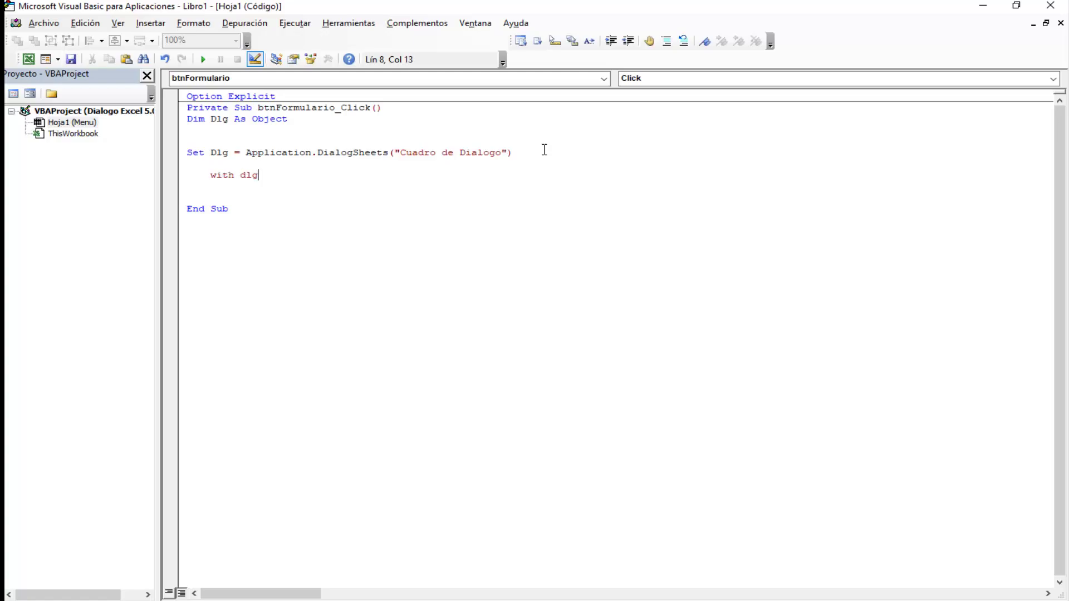
key(Return)
key(Return)
text(end wit)
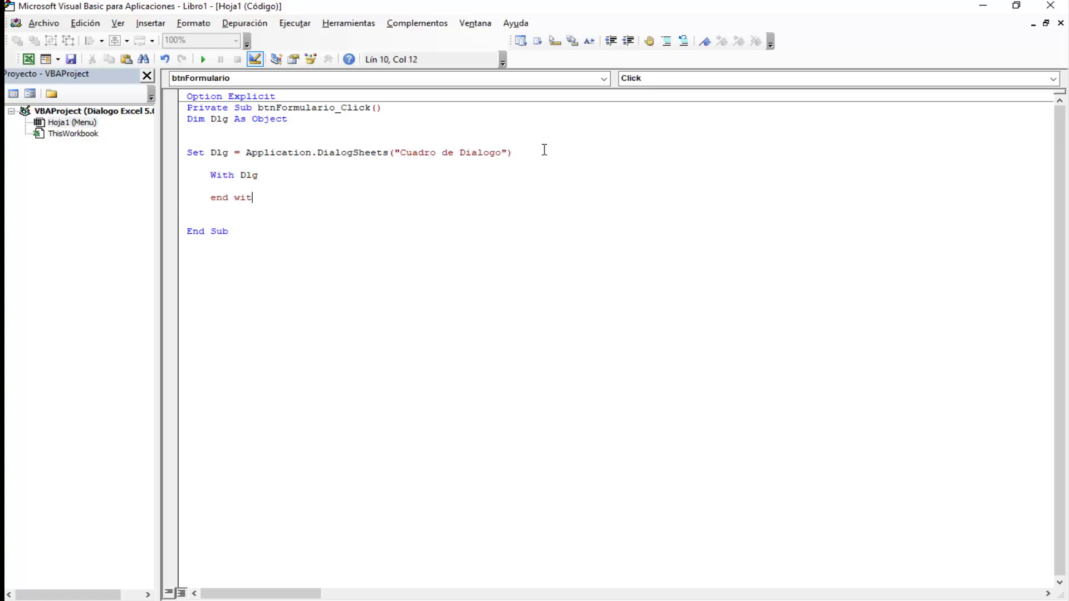
text(h)
key(Up)
text(ow)
key(Down)
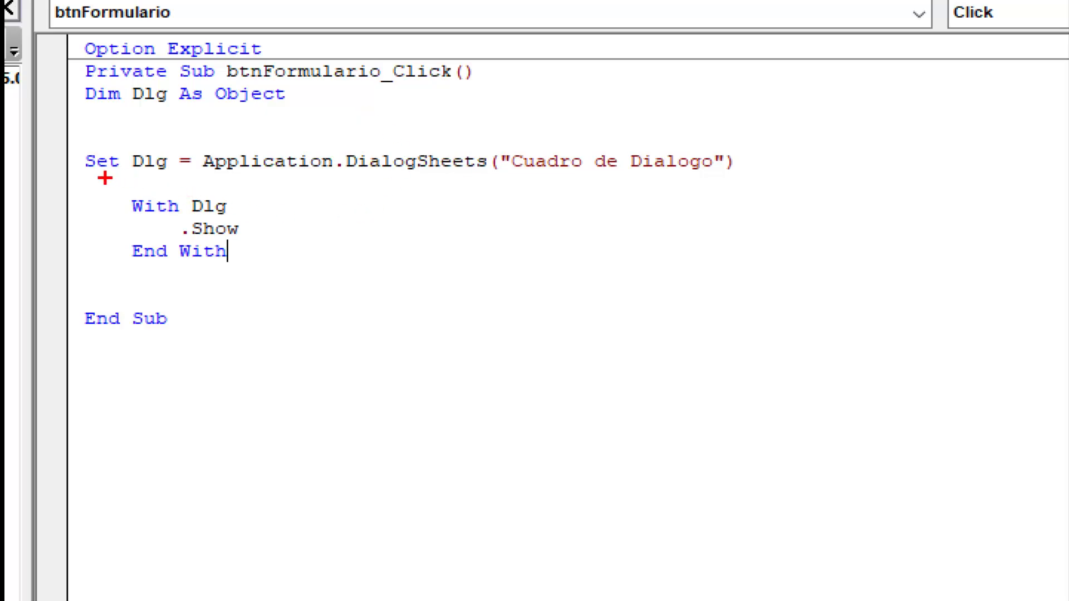
- Select sections of the btnFormulario_Click code to review the Dim, Set and With Dlg lines
drag(102, 176, 294, 280)
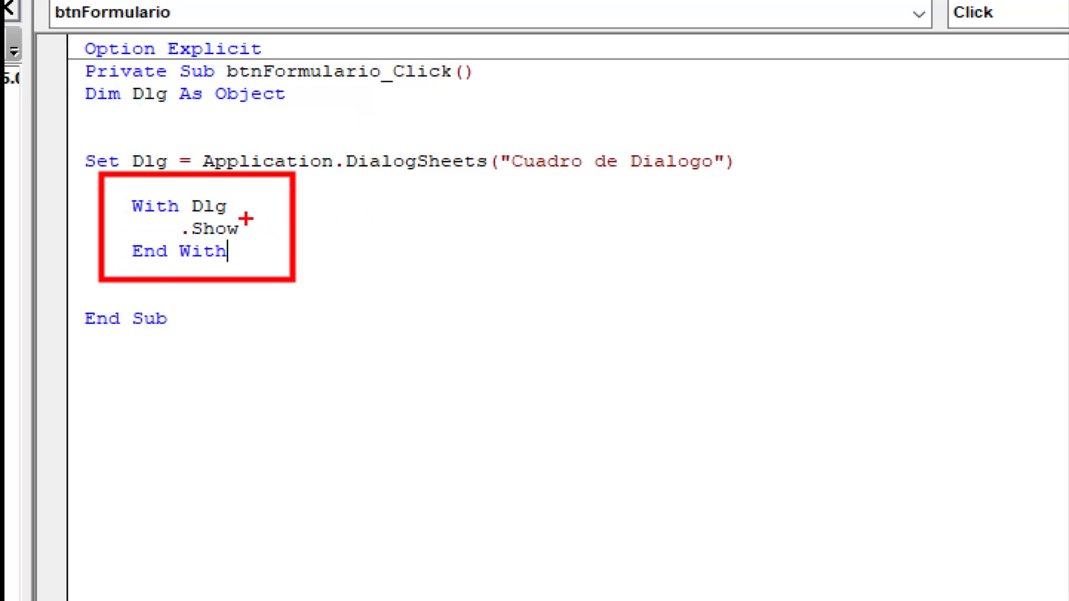
drag(245, 219, 315, 190)
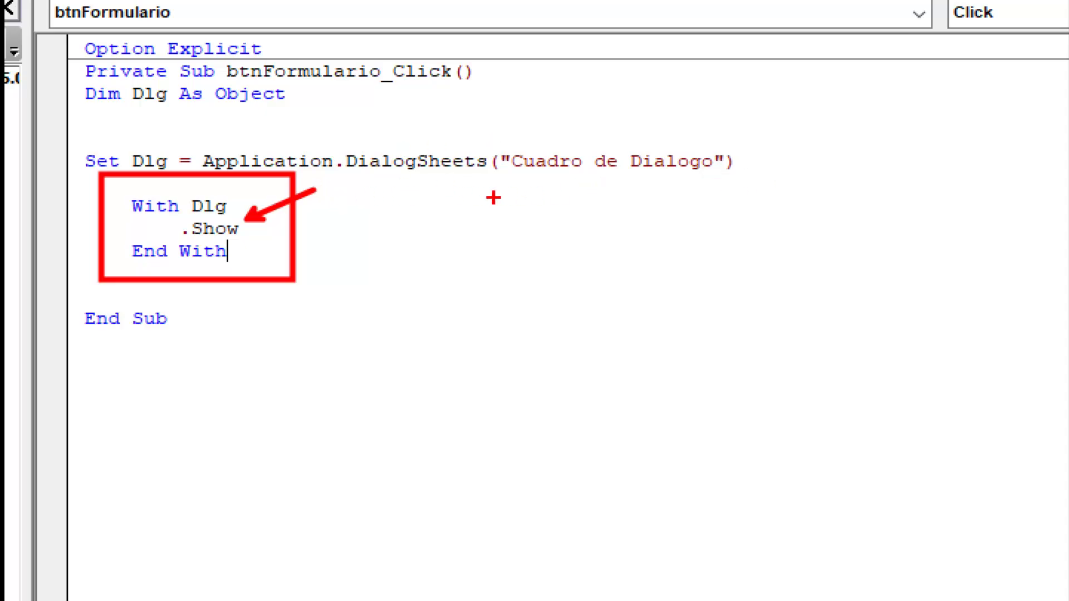
drag(455, 194, 486, 236)
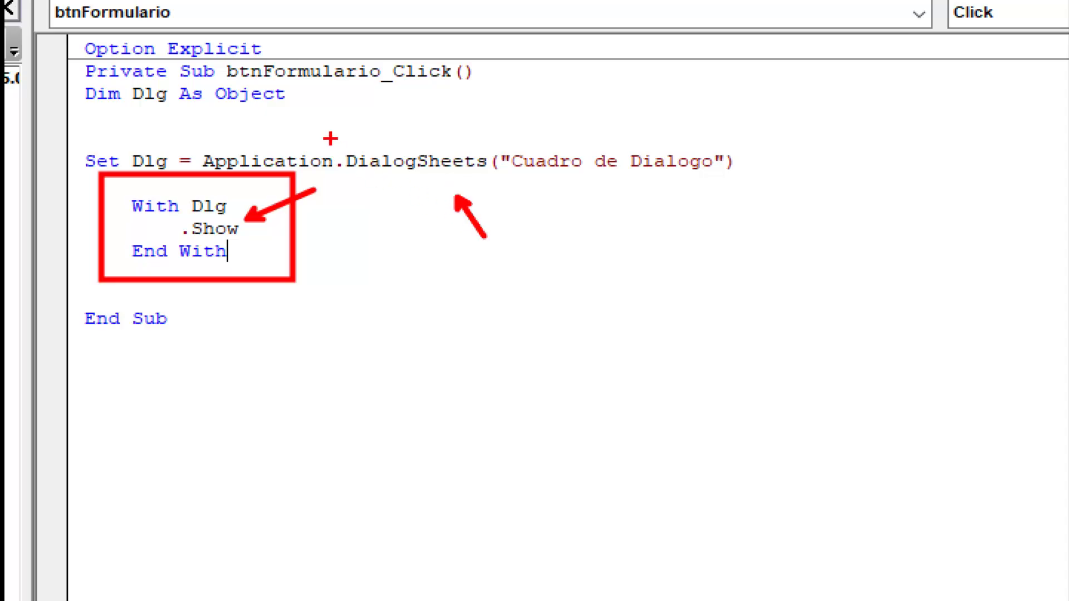
drag(329, 136, 769, 183)
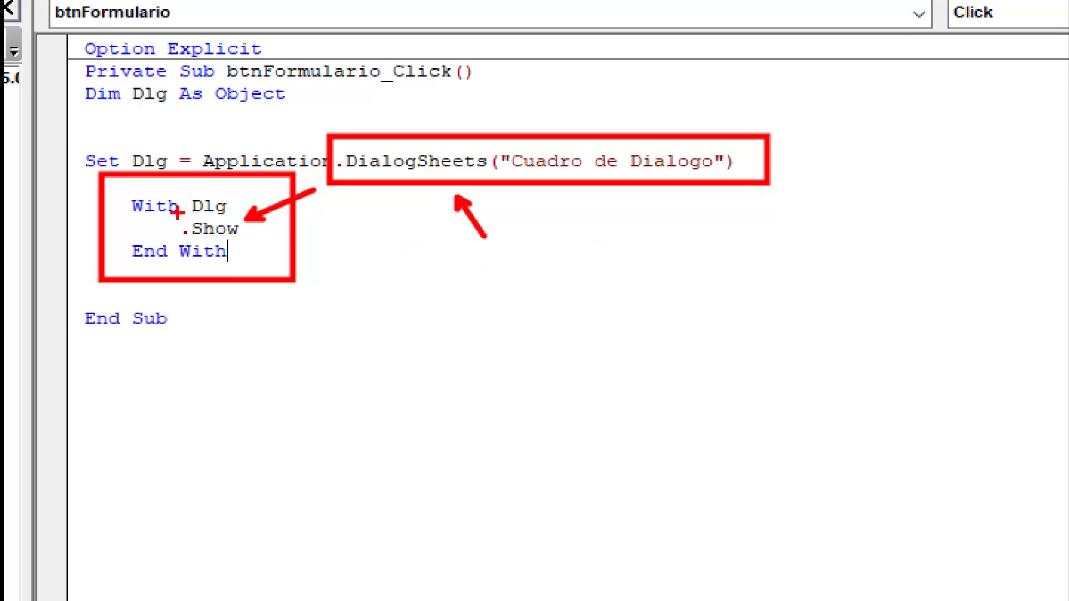
drag(174, 212, 274, 241)
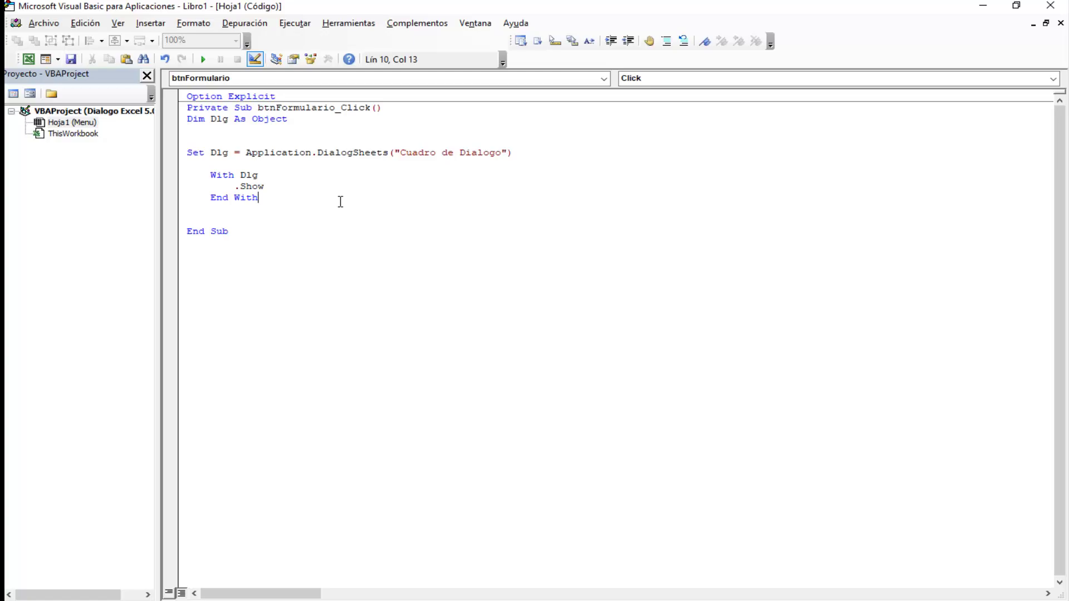
- Delete the blank line before End Sub and the extra blank line above Set Dlg
drag(340, 206, 179, 152)
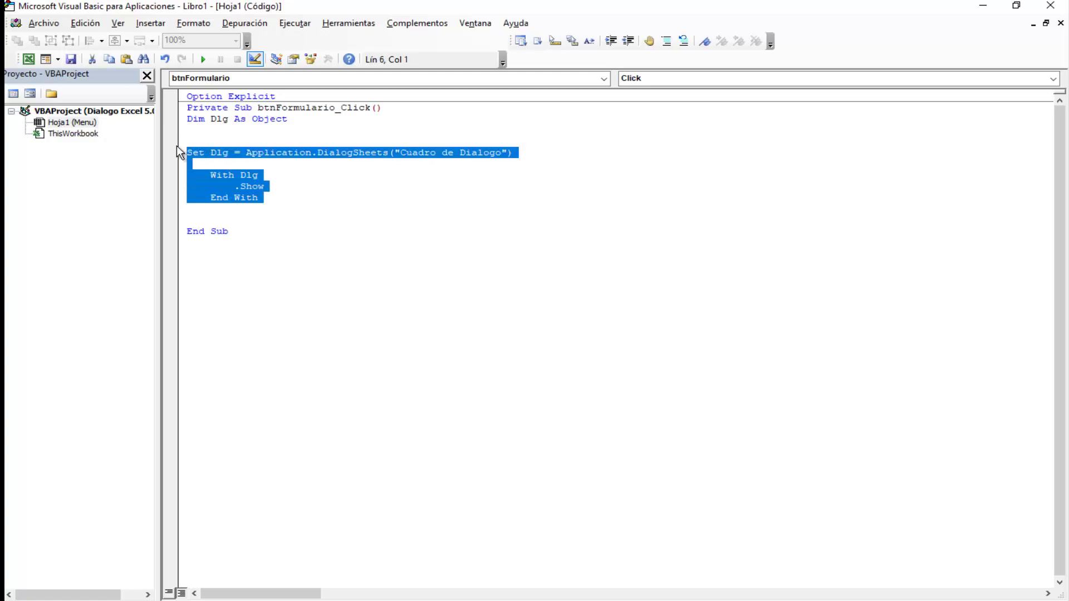
click(234, 216)
key(BackSpace)
key(Up)
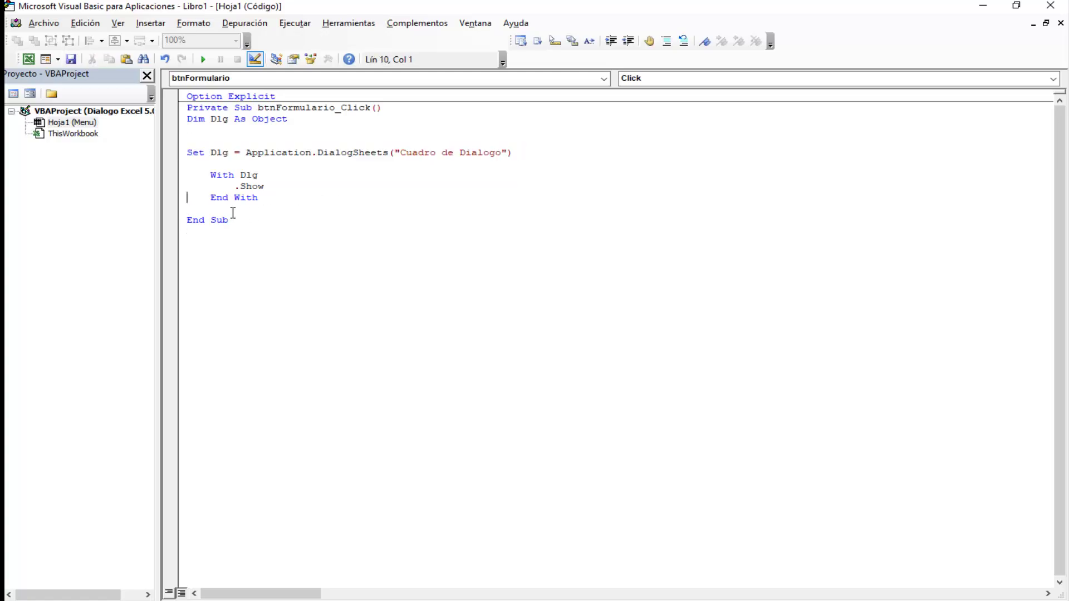
key(Up)
key(Up)
key(Up)
key(Up)
key(Up)
key(BackSpace)
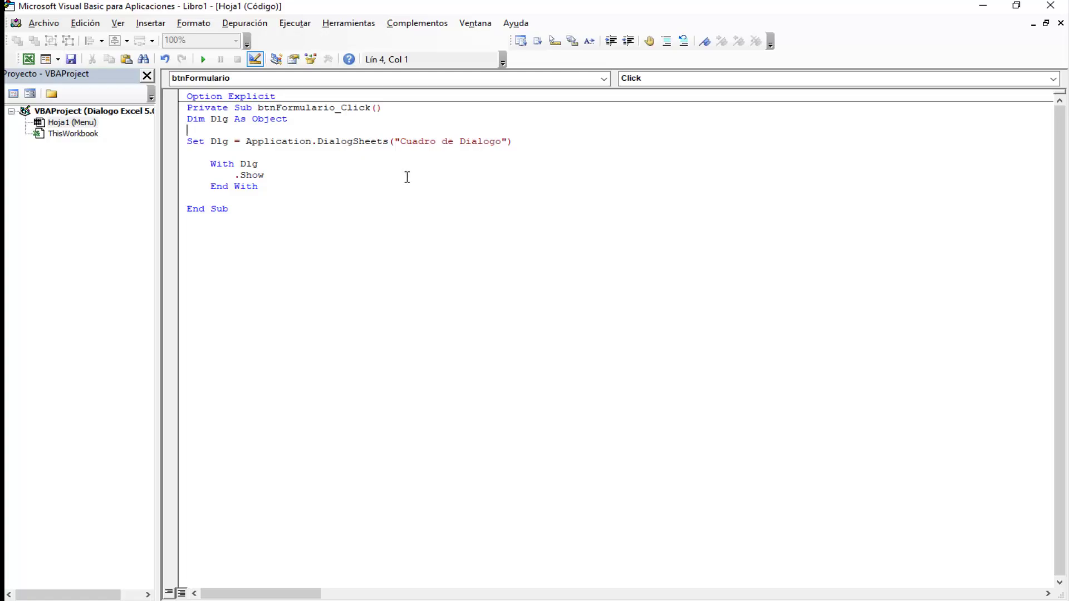
click(407, 177)
- Return to the workbook's Menu sheet, turn off Modo Diseño, and run the Formulario button
click(28, 59)
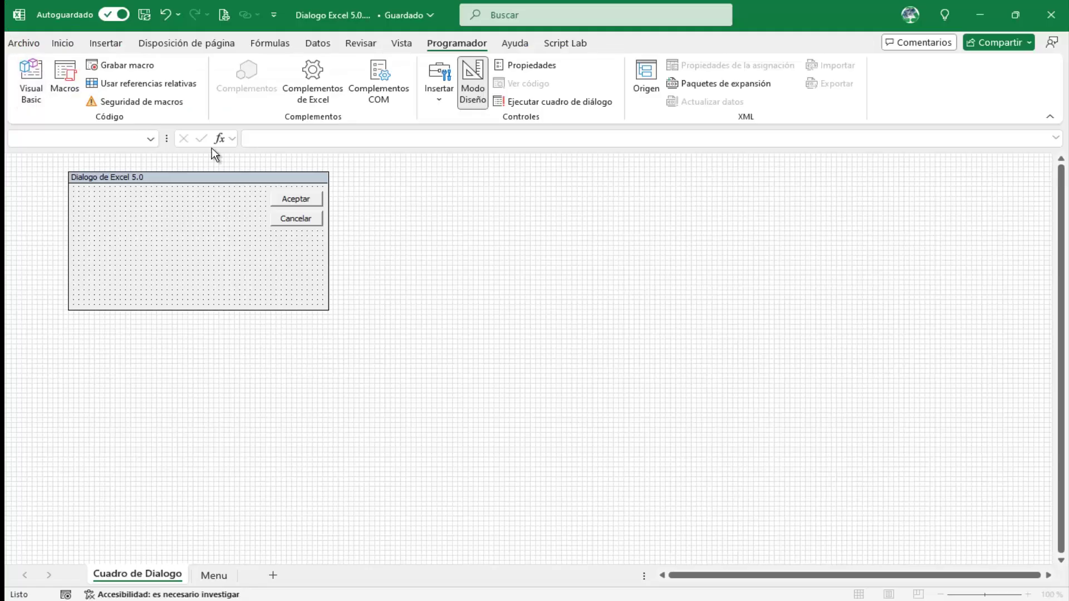
click(224, 573)
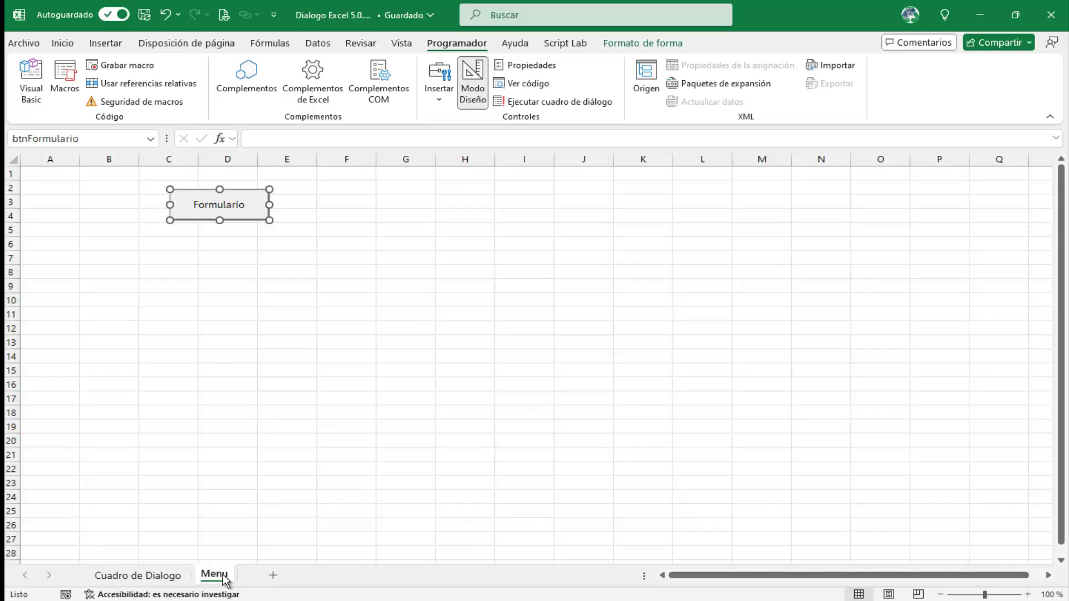
click(472, 104)
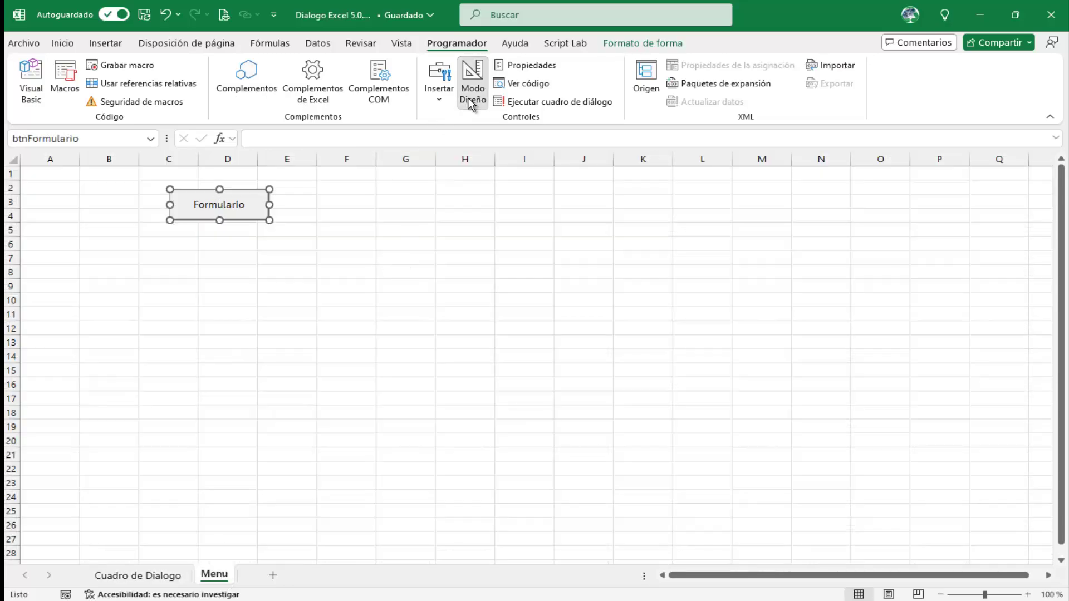
click(246, 209)
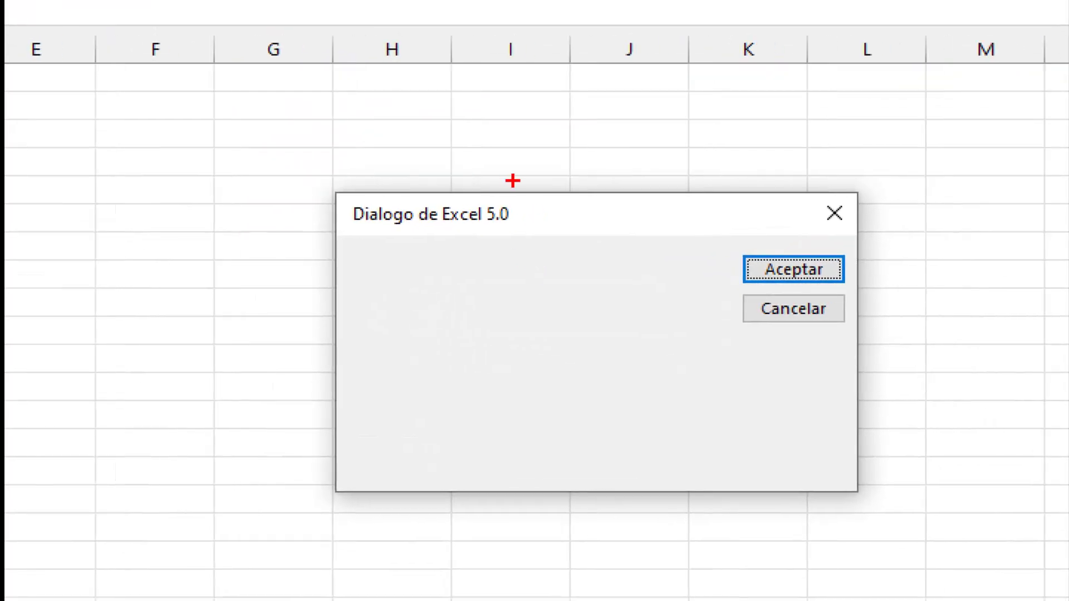
- With the Excel 5.0 dialog open, Tab focus between its Aceptar and Cancelar choices
drag(336, 176, 862, 512)
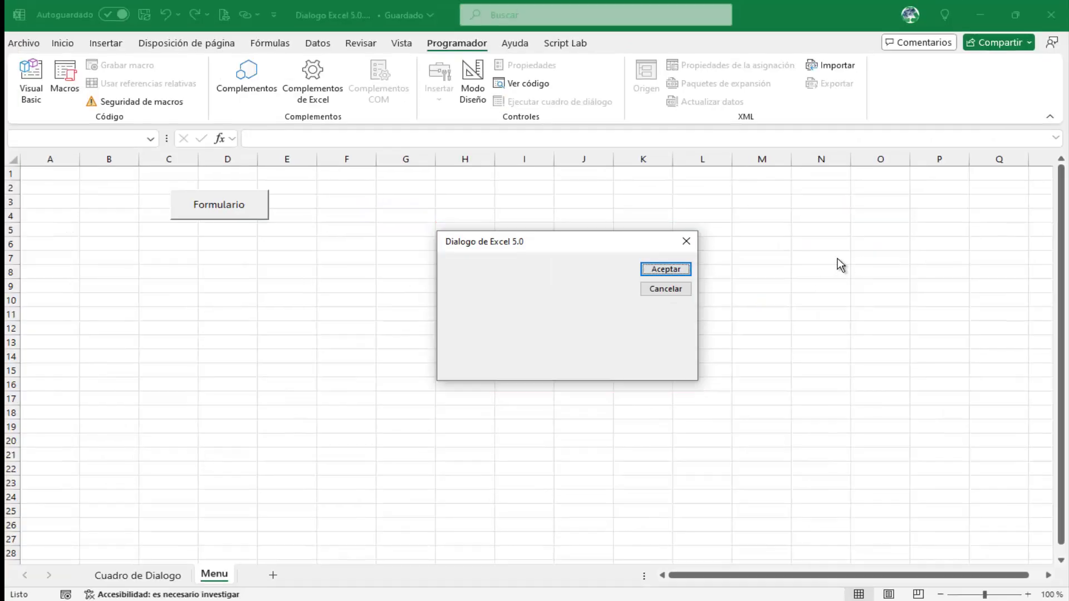
key(Tab)
key(Tab)
key(Tab)
key(Tab)
key(Tab)
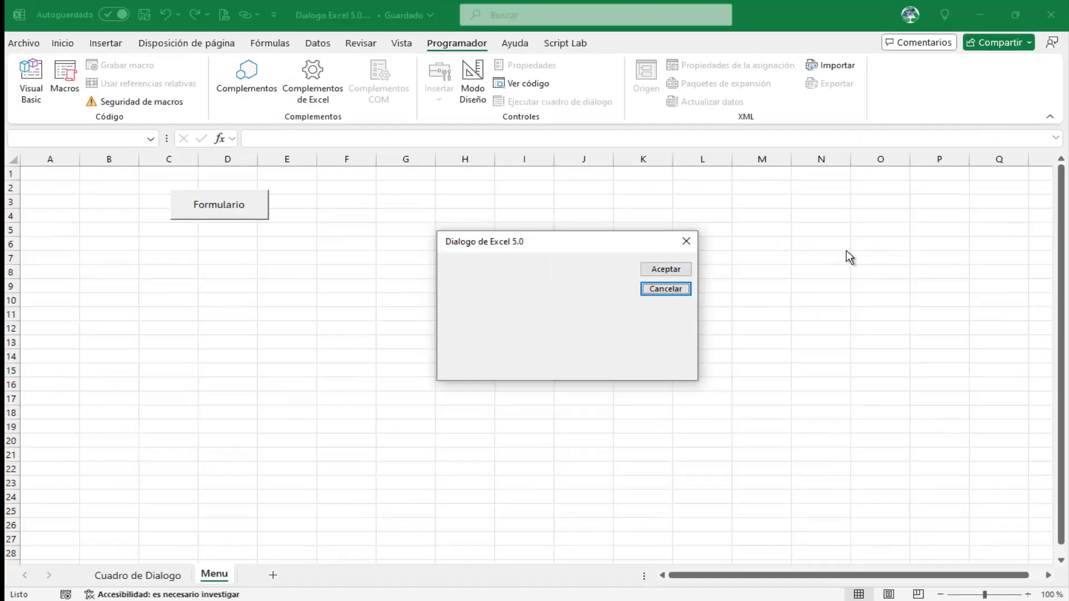
key(Tab)
key(Tab)
key(Tab)
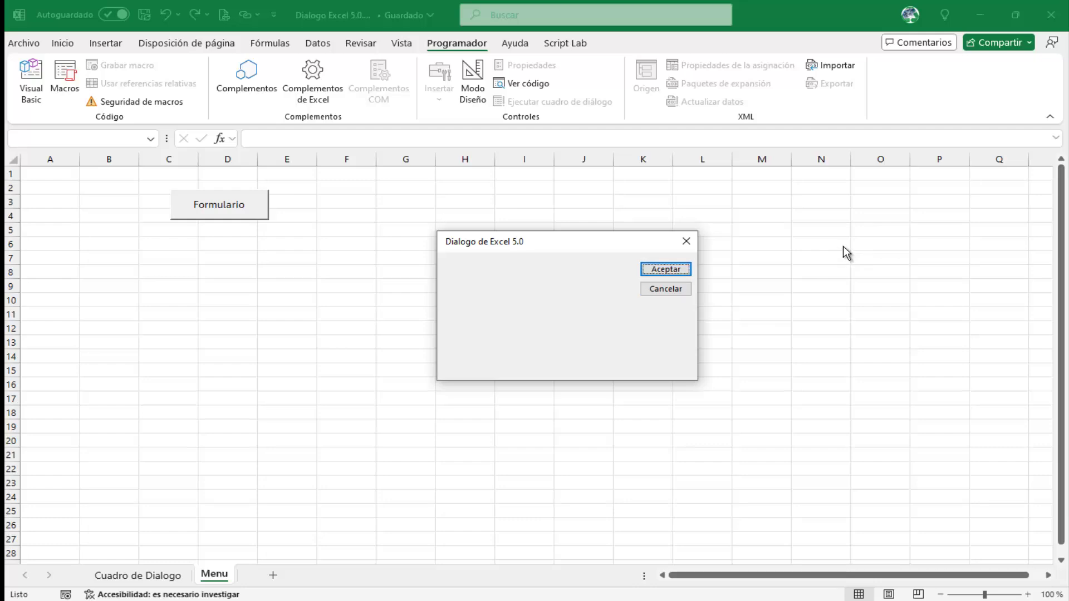
key(Tab)
key(Tab)
key(Tab)
key(Tab)
key(Tab)
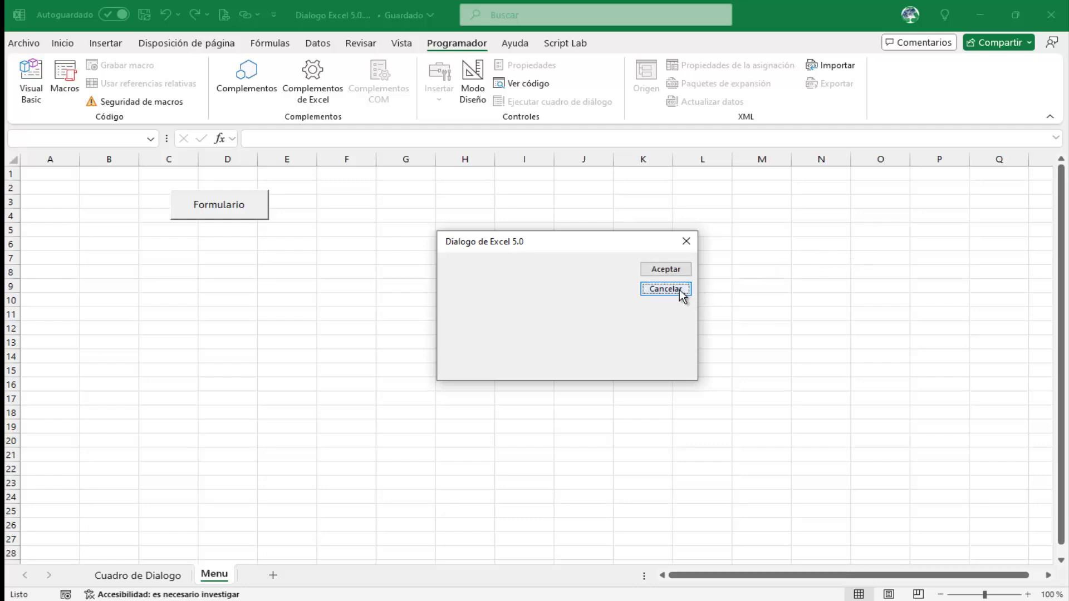
- Reopen the dialog from Formulario several times, dismissing it alternately with Cancelar and Aceptar
click(679, 290)
click(241, 208)
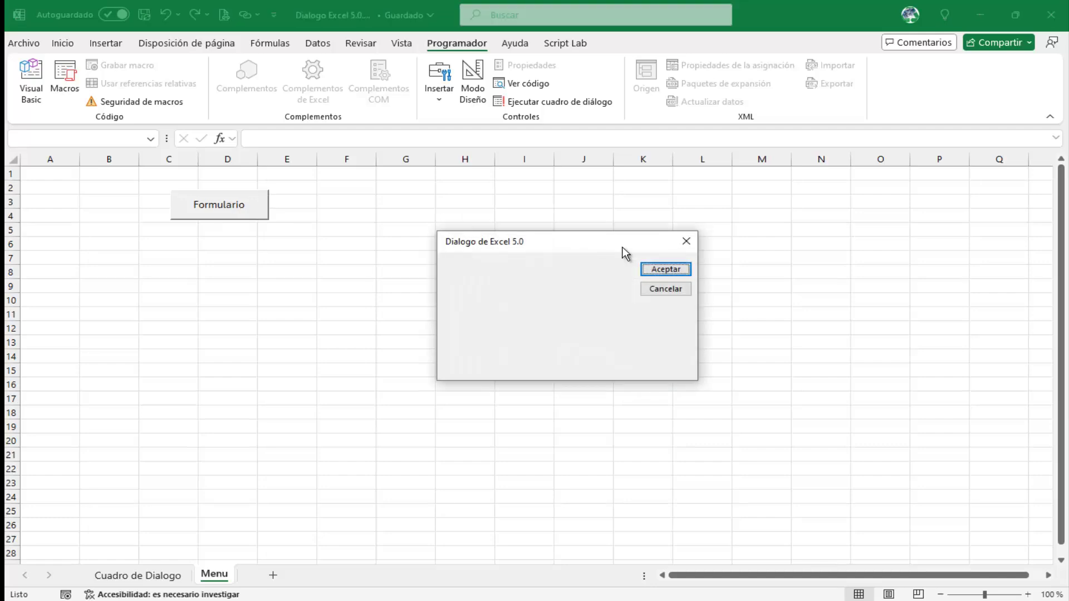
click(685, 269)
click(238, 209)
click(679, 291)
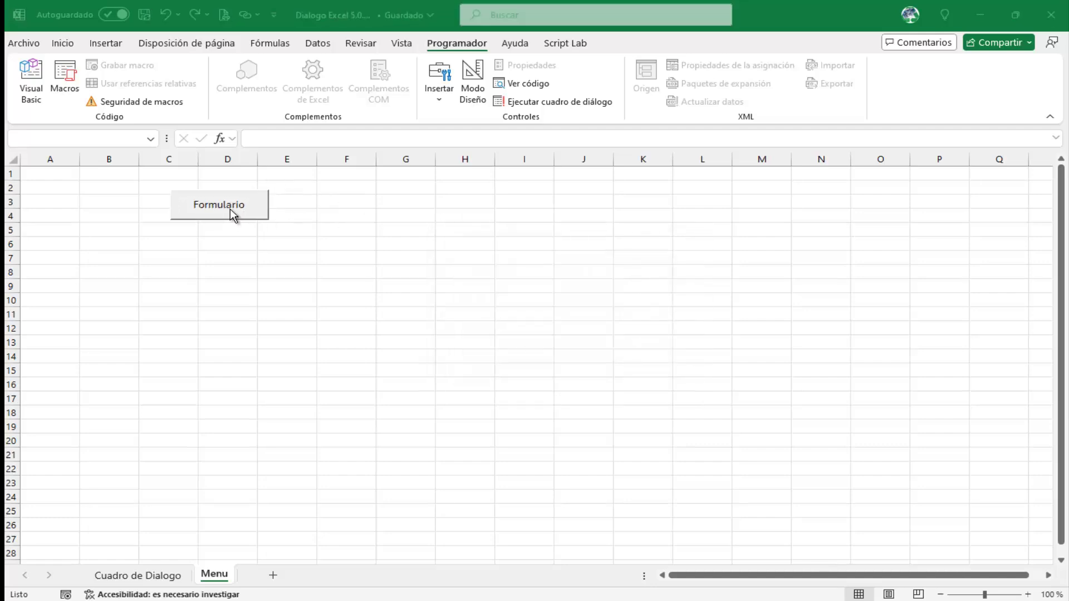
click(233, 214)
click(672, 270)
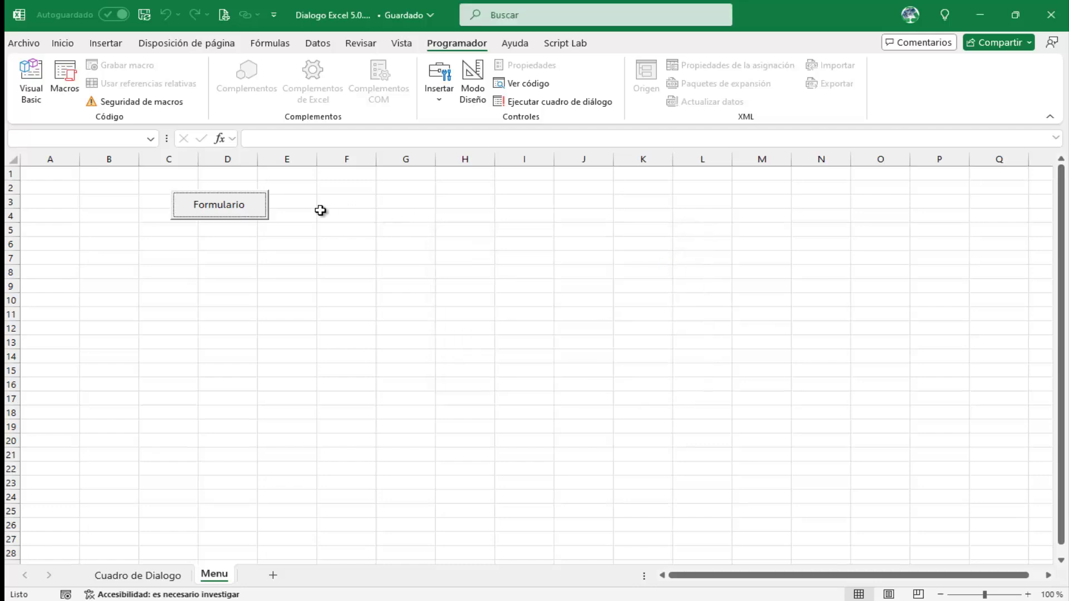
click(241, 206)
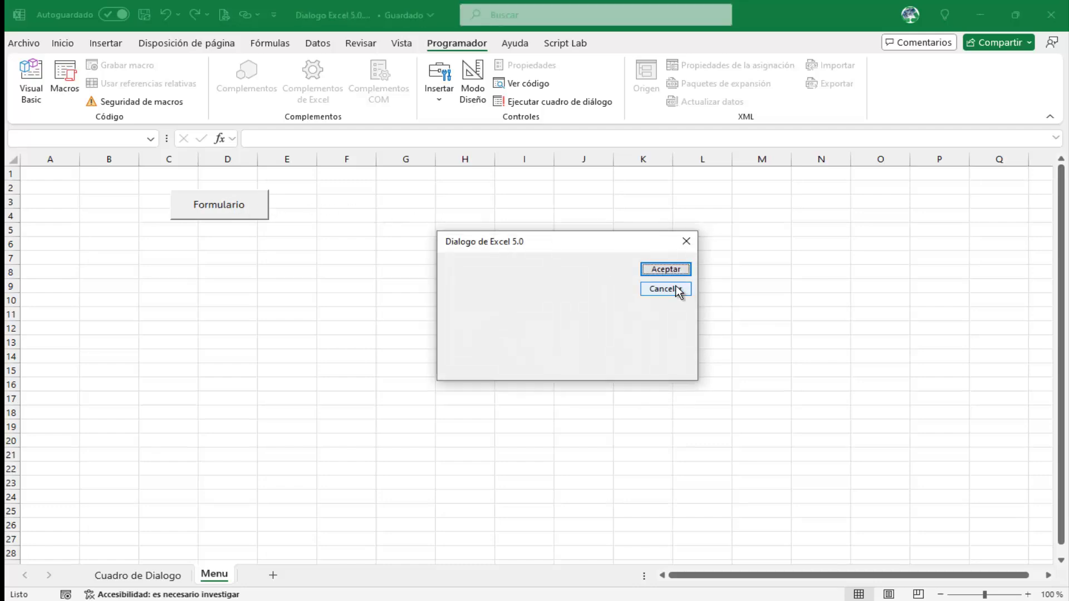
click(680, 290)
click(262, 213)
click(683, 290)
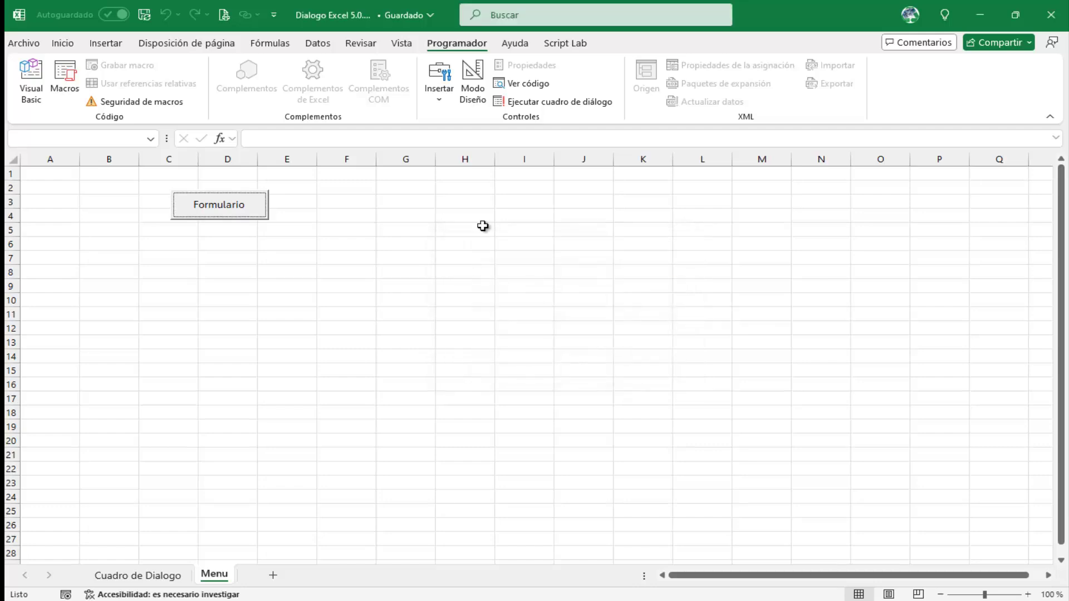
click(229, 201)
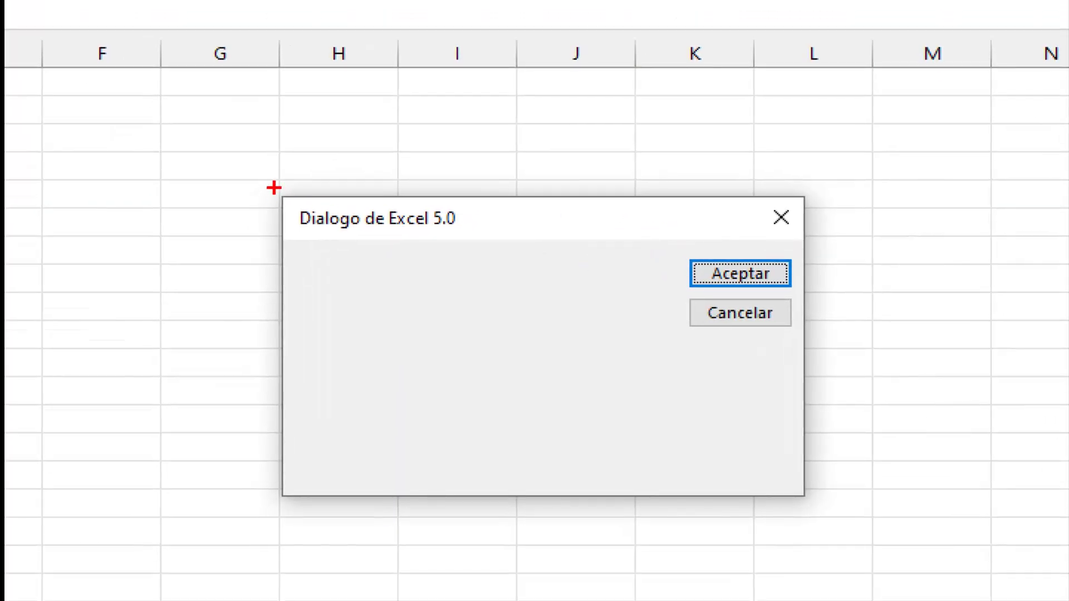
- Close the Excel 5.0 dialog with its X and bring up the Cuadro de Dialogo sheet
drag(273, 187, 579, 359)
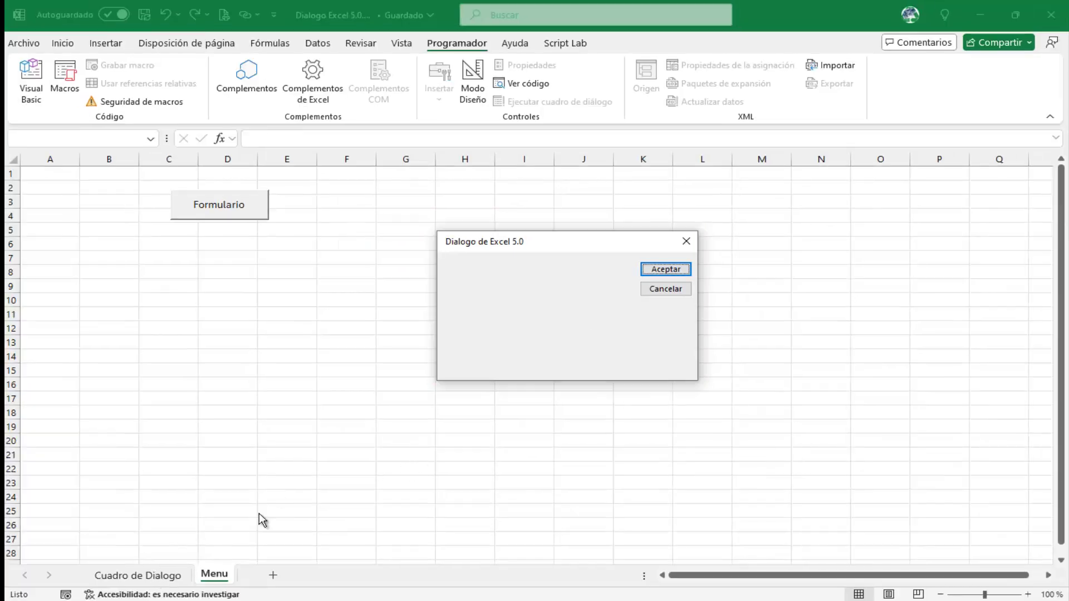
click(686, 241)
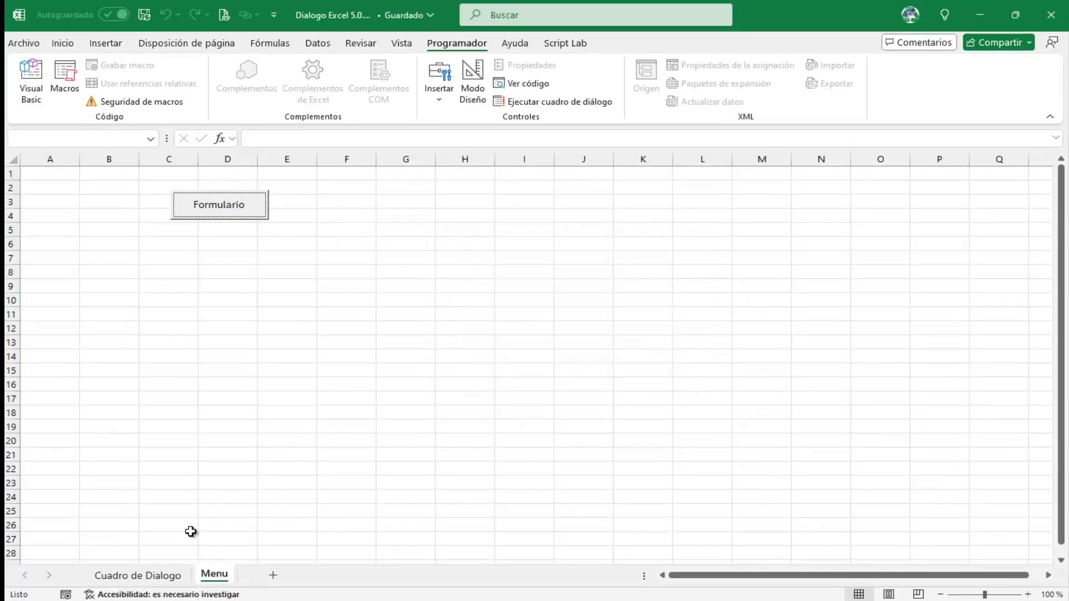
click(166, 577)
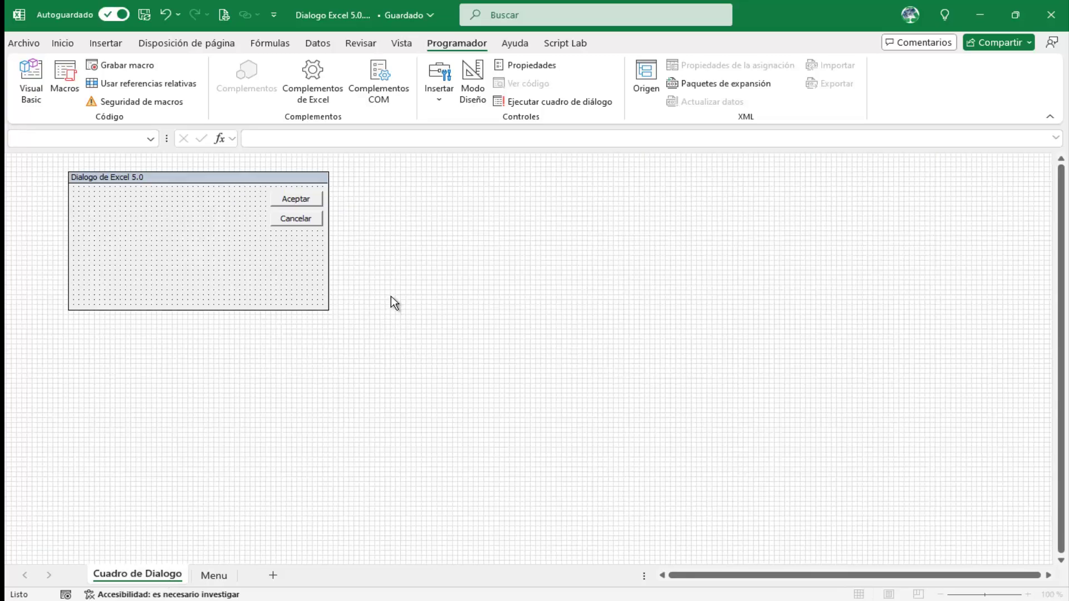
- Select the Excel 5.0 dialog frame on Cuadro de Dialogo, then return to Menu and deselect Formulario
click(327, 310)
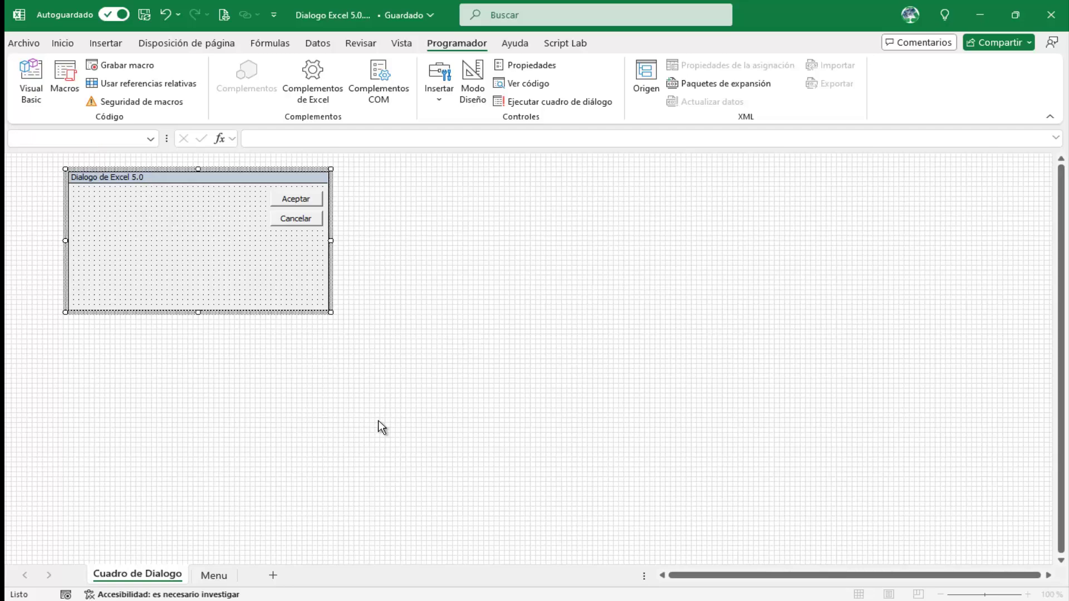
click(214, 575)
click(412, 400)
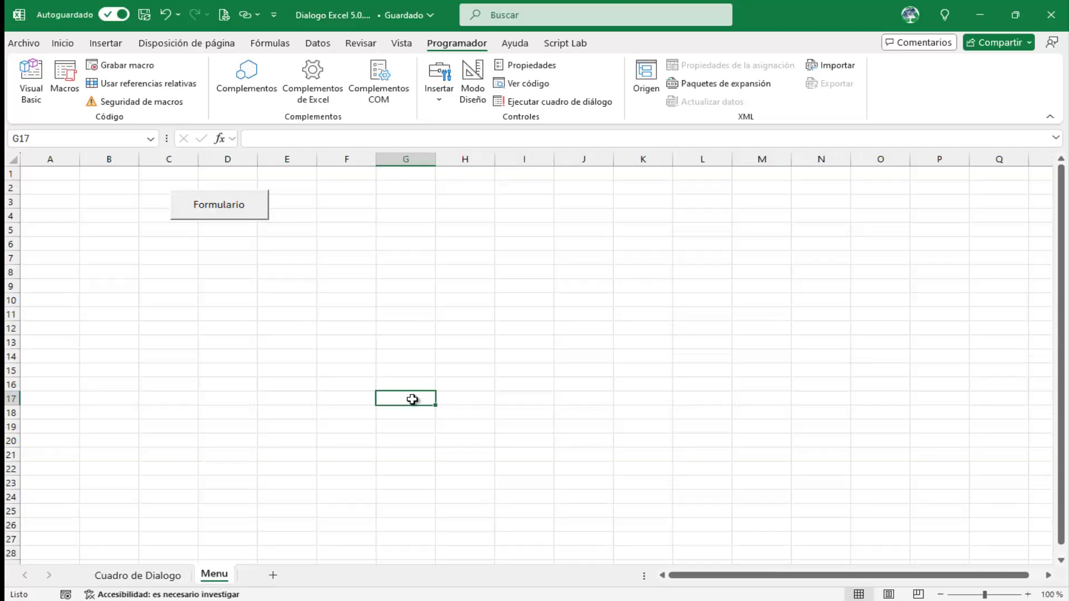
click(526, 385)
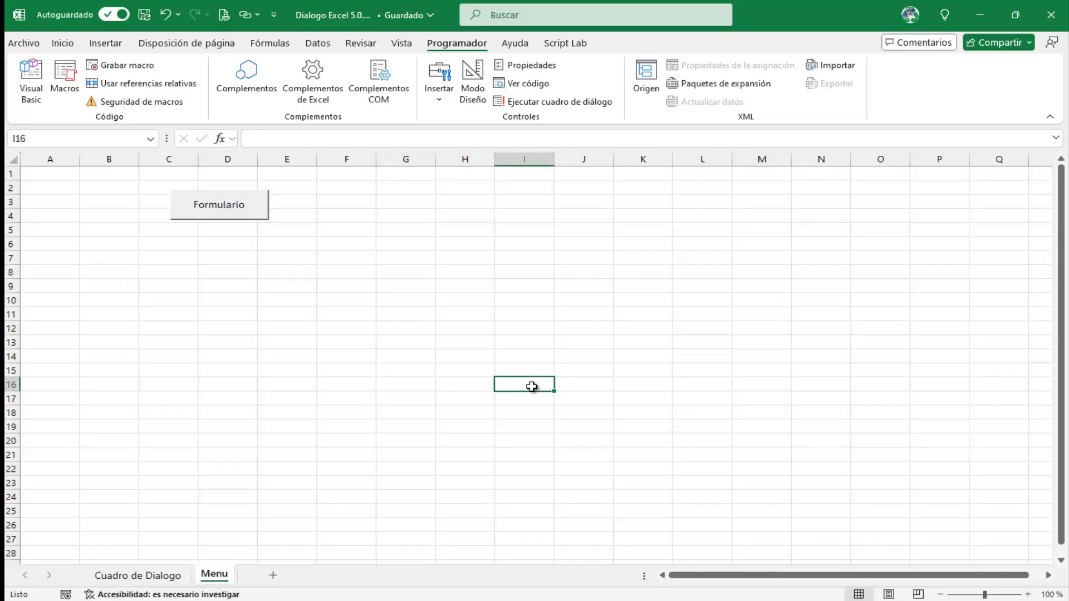